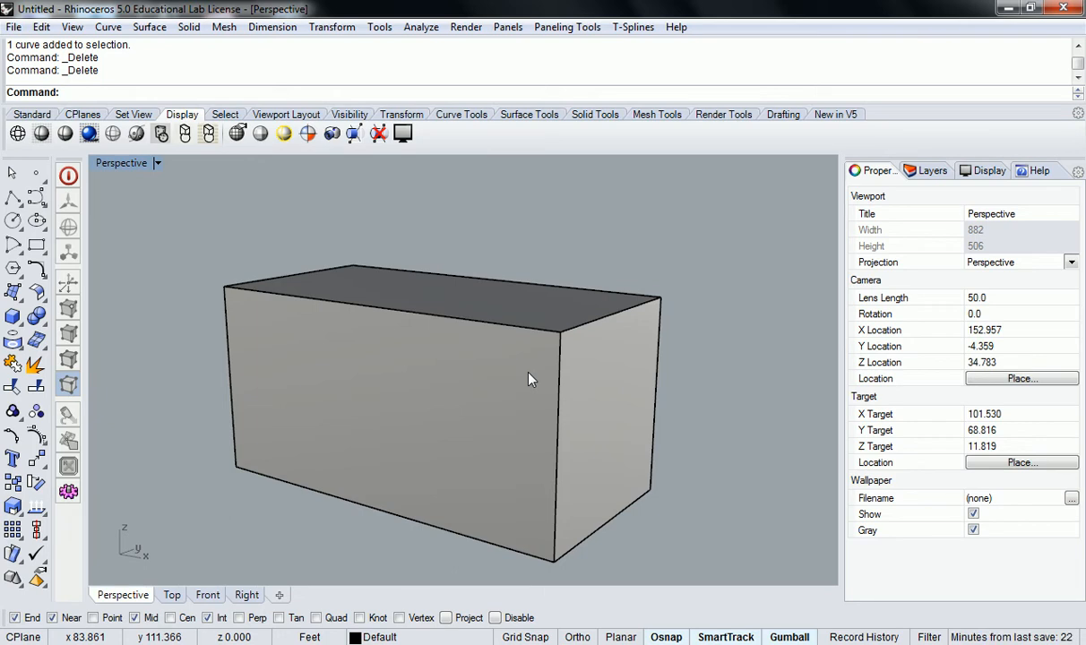
Step: Explode the box into separate surfaces and delete its top face to inspect the open interior
{"action": "right_click_drag", "start_coordinate": [471, 368], "coordinate": [563, 347], "text": "shift"}
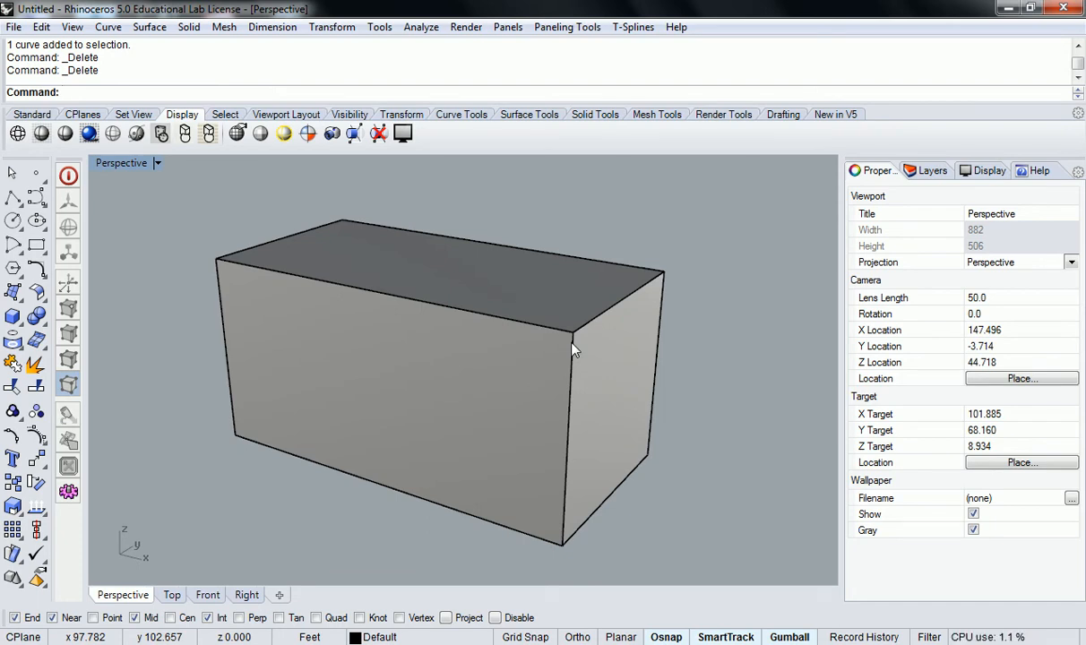
{"action": "left_click", "coordinate": [484, 366]}
{"action": "type", "text": "Expl"}
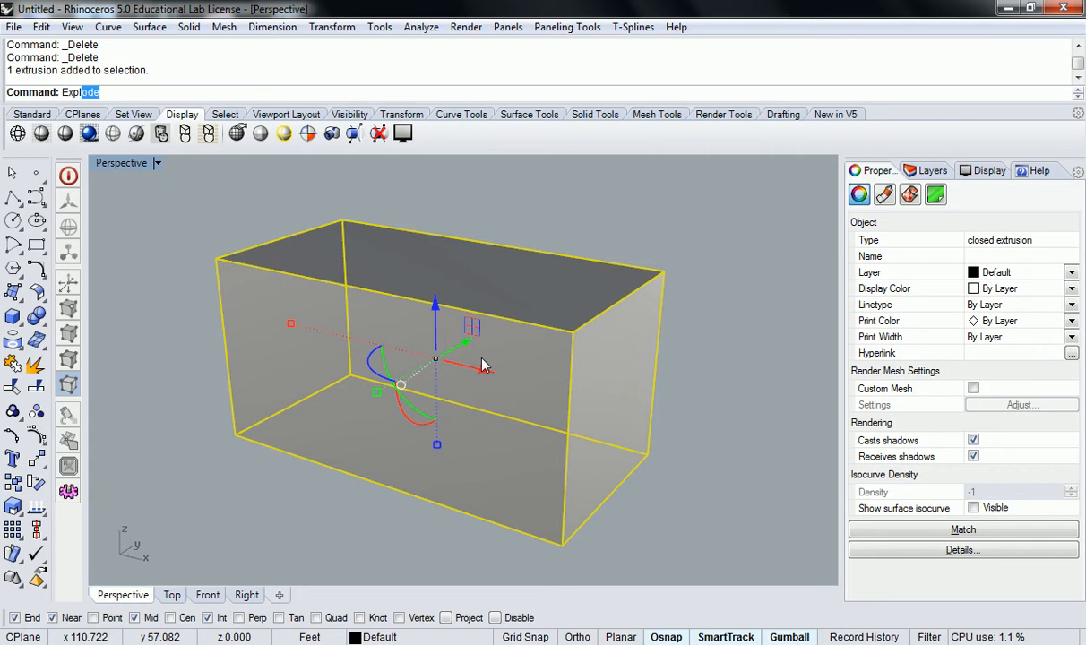
{"action": "key", "text": "Return"}
{"action": "left_click", "coordinate": [516, 301]}
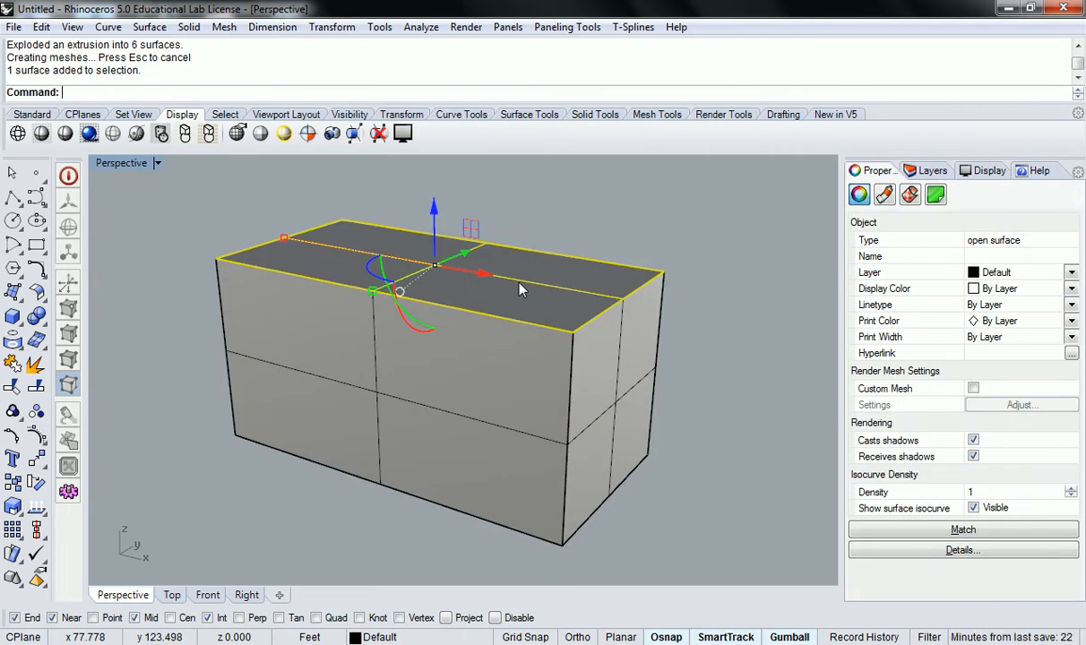
{"action": "key", "text": "Delete"}
{"action": "right_click_drag", "start_coordinate": [522, 292], "coordinate": [562, 324]}
{"action": "scroll", "coordinate": [555, 317], "scroll_direction": "down", "scroll_amount": 5}
{"action": "scroll", "coordinate": [556, 332], "scroll_direction": "up", "scroll_amount": 6}
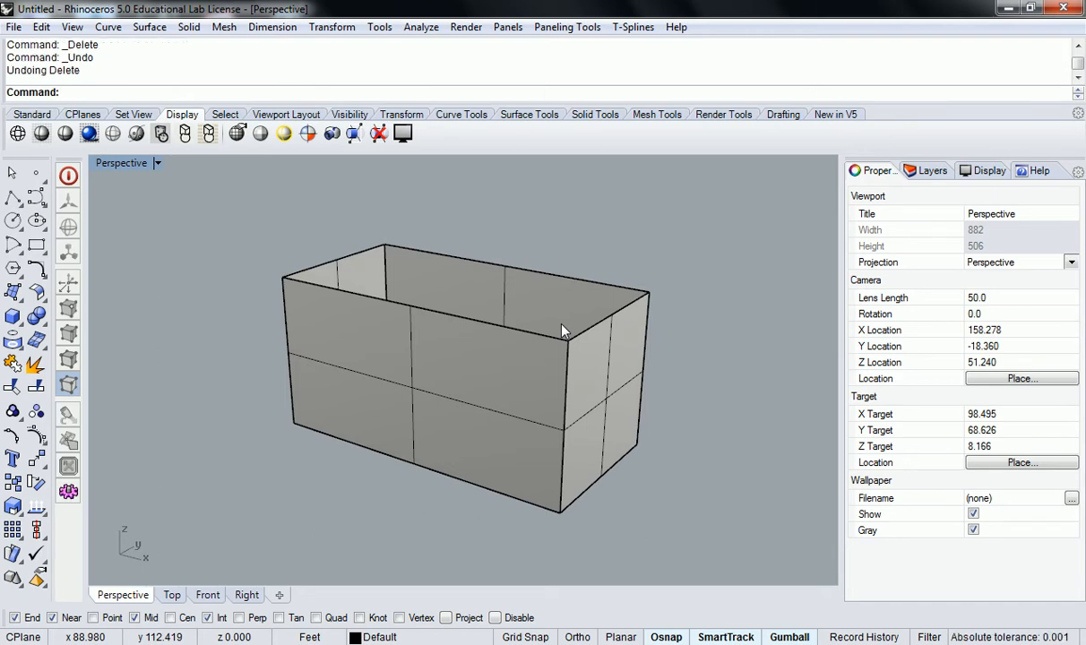
Step: Undo the top face deletion and the explode of the box
{"action": "key", "text": "ctrl+z"}
{"action": "key", "text": "ctrl+z"}
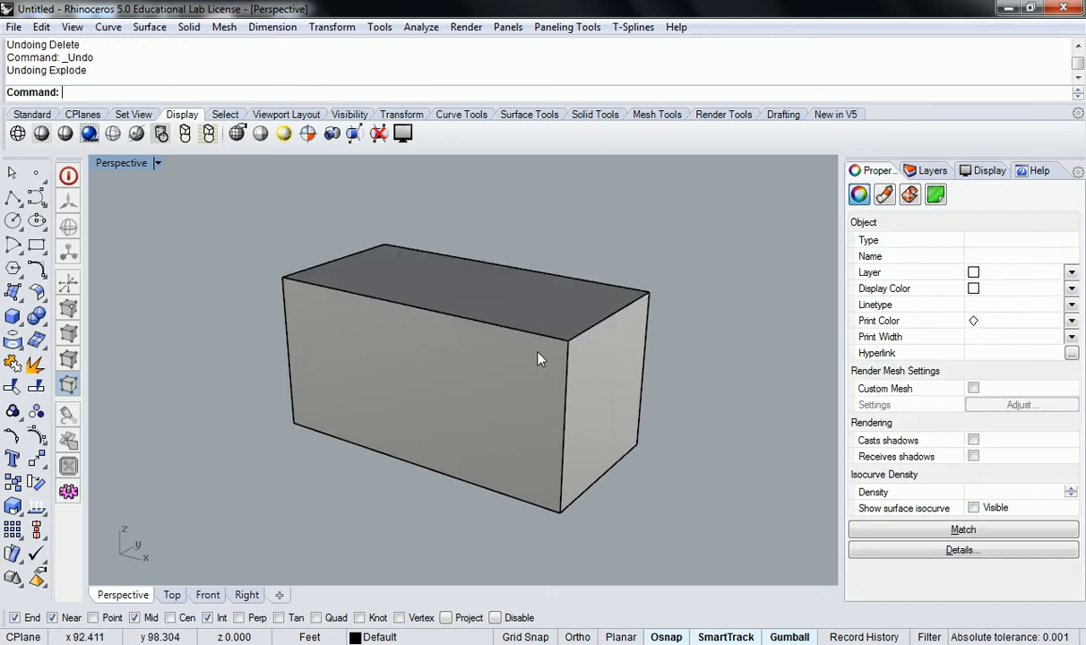
Step: Extract the wireframe curves from the closed box with ExtractWireframe
{"action": "left_click", "coordinate": [518, 366]}
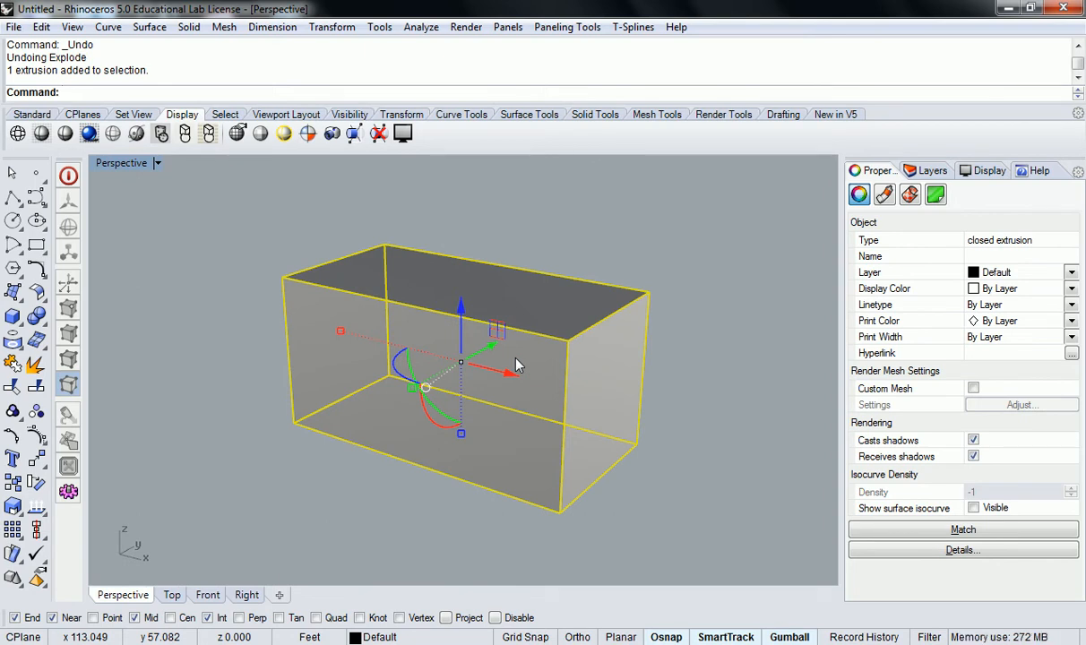
{"action": "type", "text": "E"}
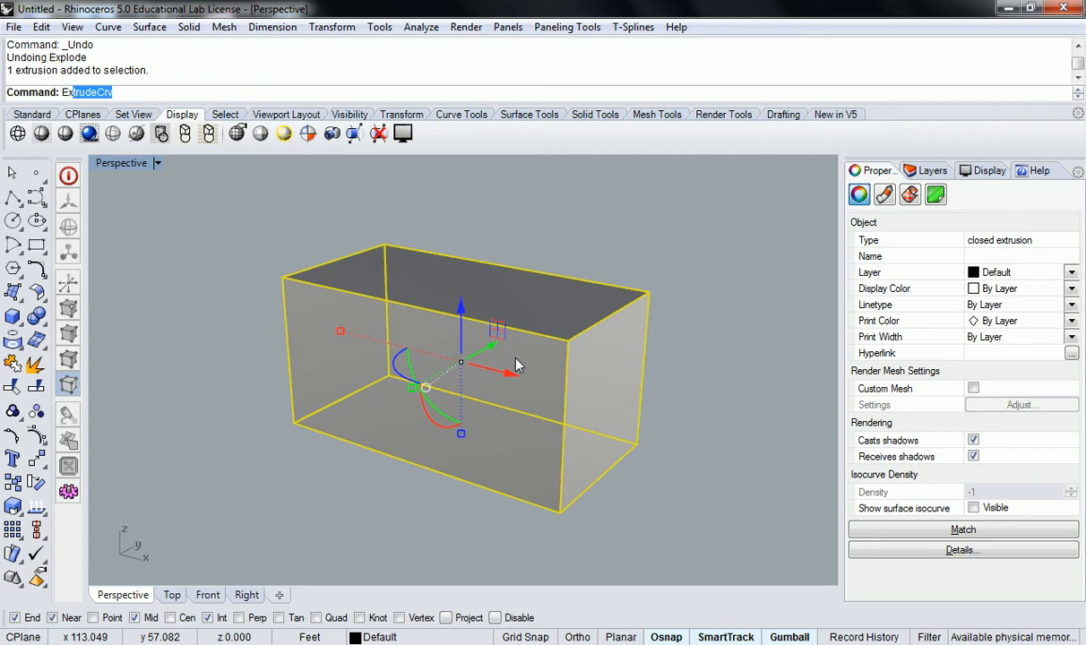
{"action": "type", "text": "xtratc"}
{"action": "key", "text": "BackSpace"}
{"action": "key", "text": "BackSpace"}
{"action": "type", "text": "ct"}
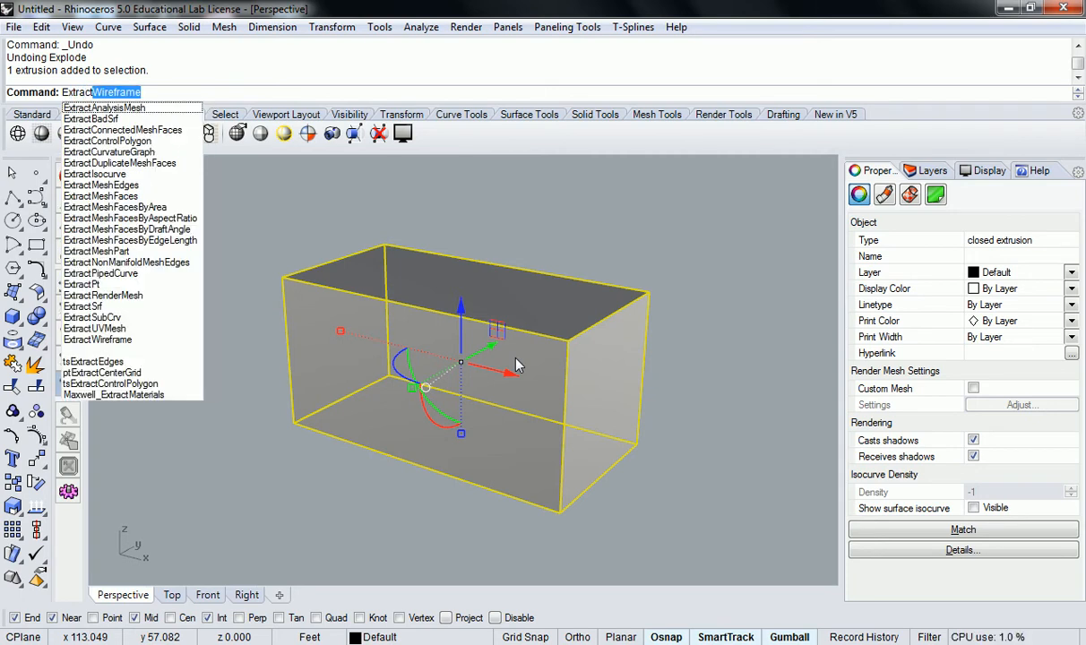
{"action": "key", "text": "Return"}
{"action": "key", "text": "Escape"}
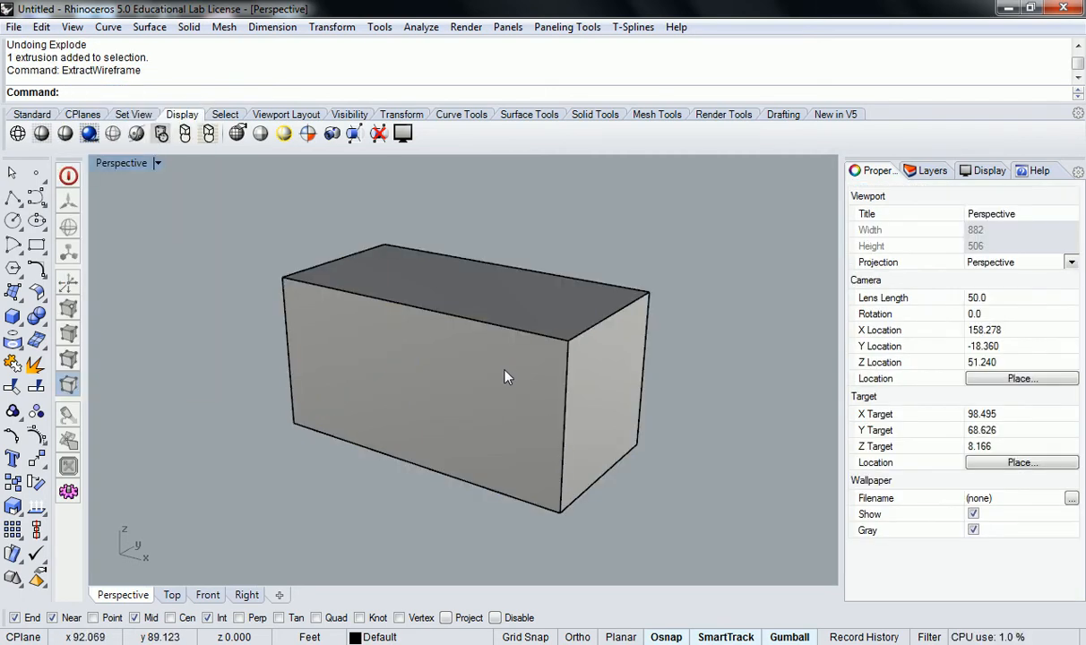
Step: Delete the solid box extrusion, keeping only its extracted edge curves
{"action": "left_click", "coordinate": [481, 374]}
{"action": "key", "text": "Delete"}
{"action": "right_click_drag", "start_coordinate": [491, 373], "coordinate": [519, 382]}
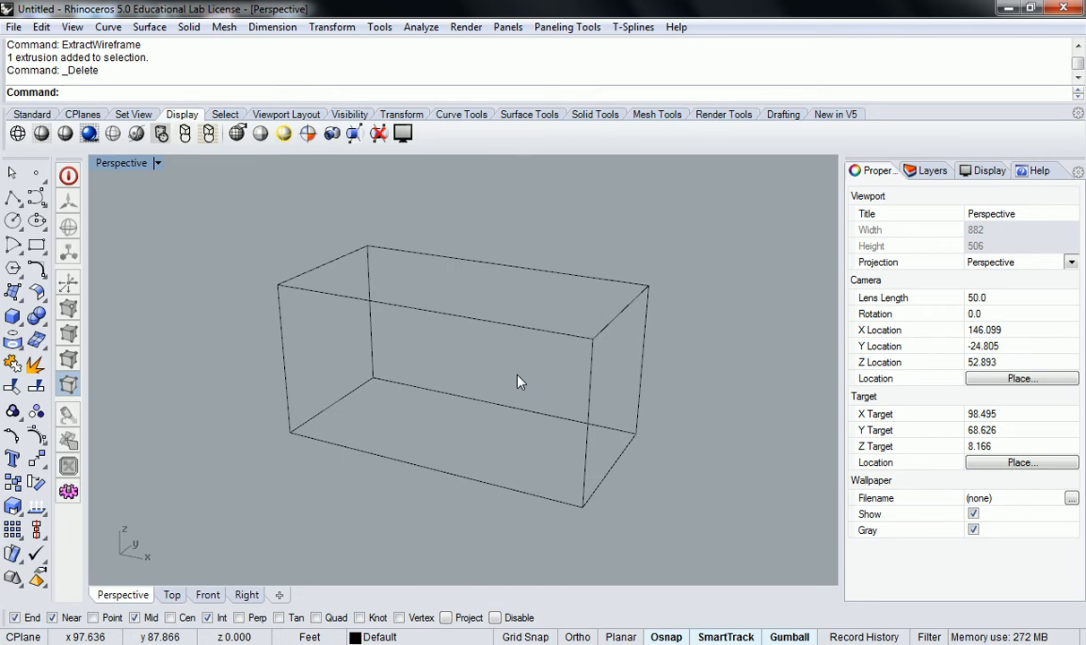
Step: Switch from the maximized Perspective view to the four-viewport layout and enlarge the wireframe in the Front view
{"action": "double_click", "coordinate": [119, 167]}
{"action": "scroll", "coordinate": [259, 416], "scroll_direction": "up", "scroll_amount": 5}
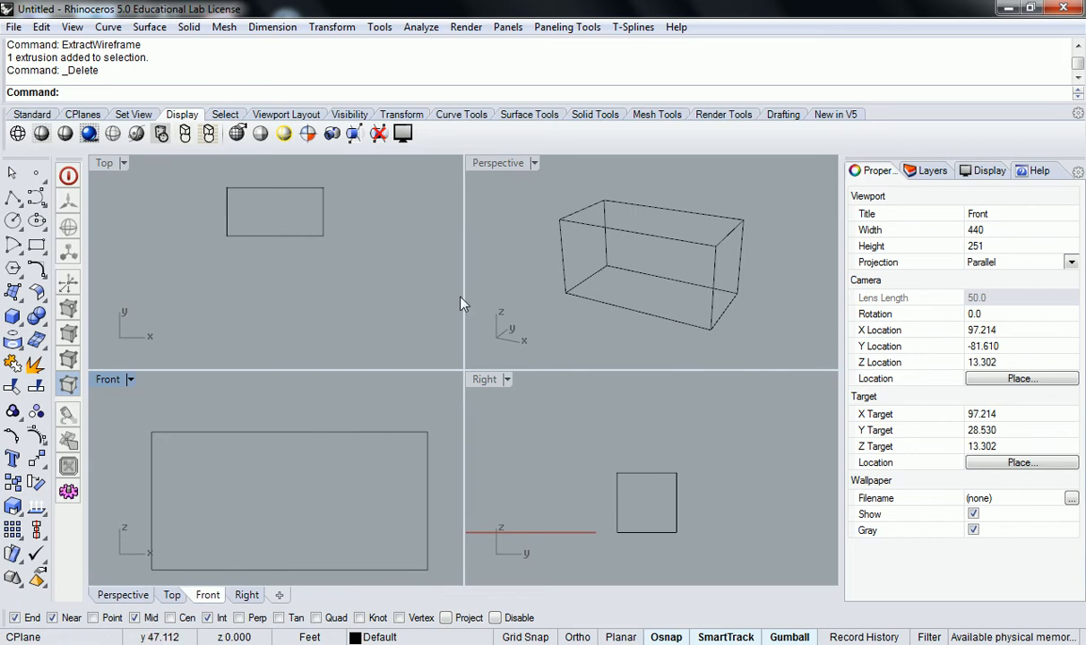
{"action": "left_click", "coordinate": [22, 252]}
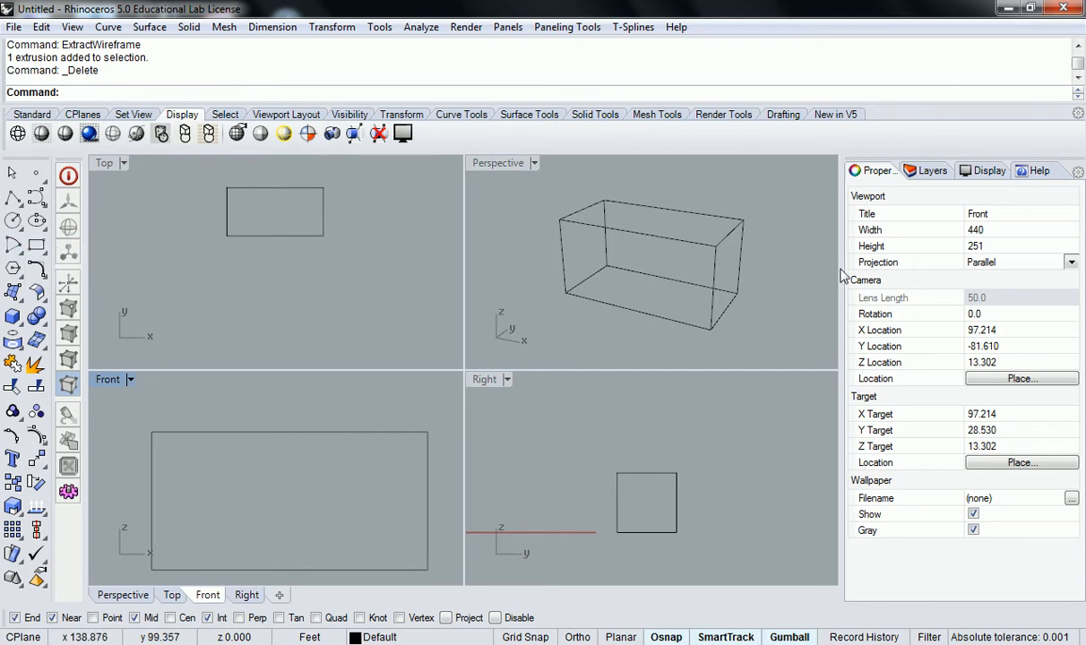
Step: Rename Layer 03 to Construction and make it the current layer
{"action": "left_click", "coordinate": [926, 174]}
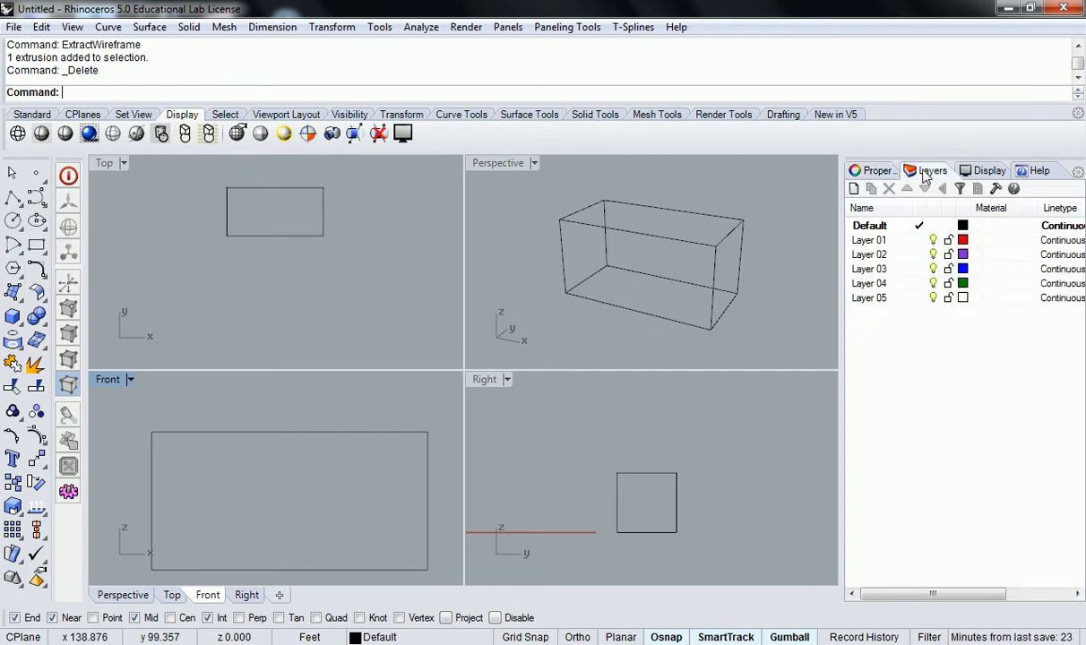
{"action": "left_click", "coordinate": [896, 272]}
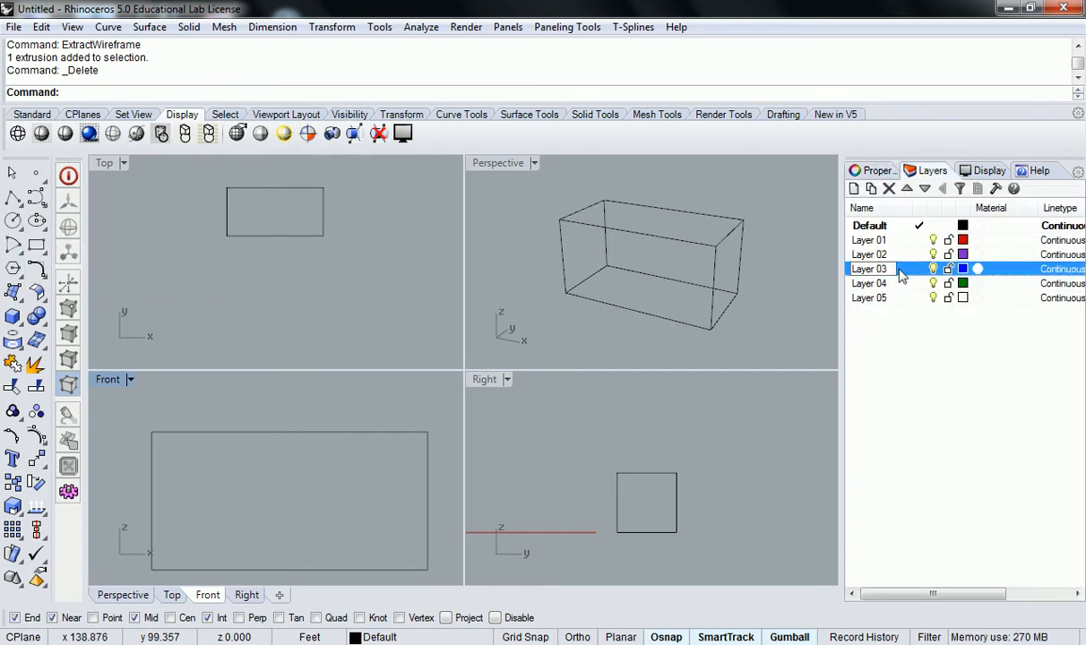
{"action": "left_click", "coordinate": [891, 273]}
{"action": "type", "text": "C"}
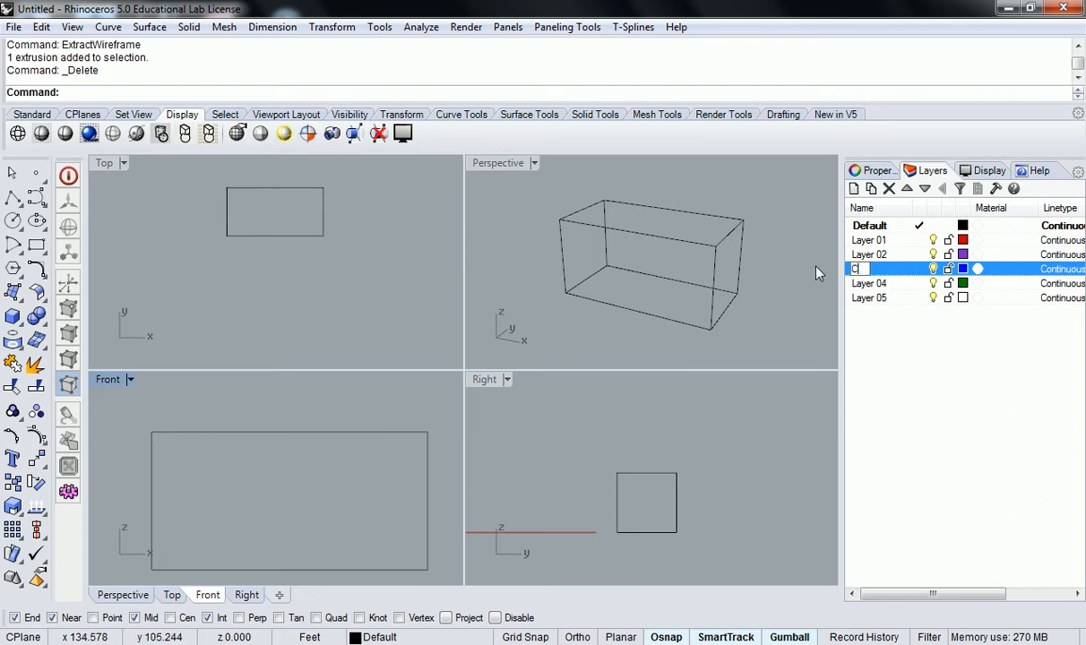
{"action": "type", "text": "onstruction"}
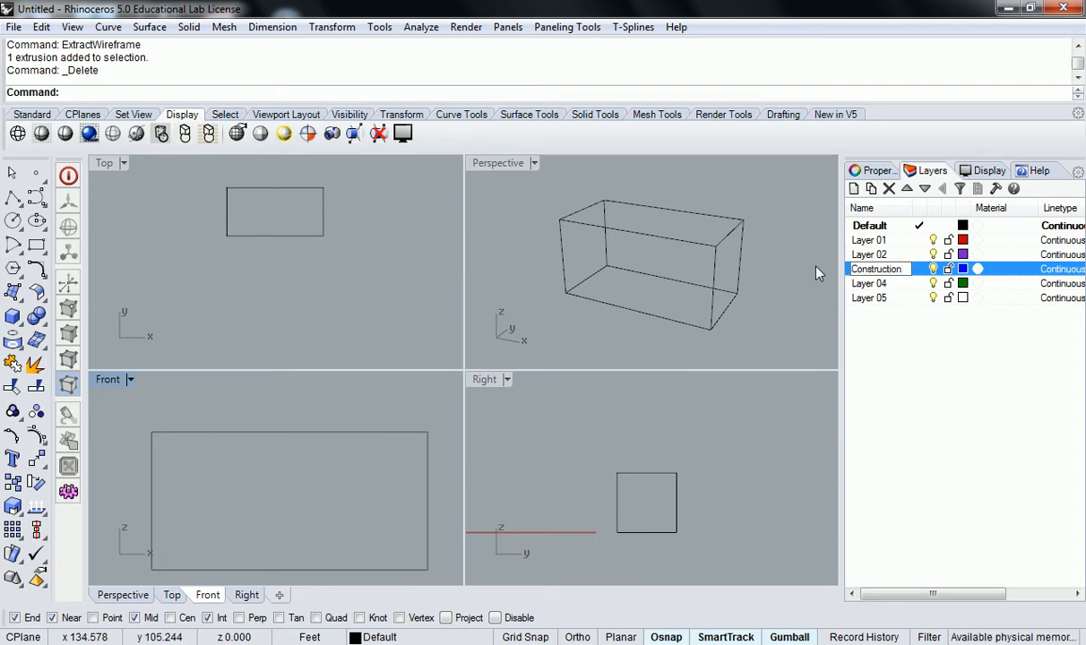
{"action": "left_click", "coordinate": [883, 347]}
{"action": "right_click_drag", "start_coordinate": [377, 418], "coordinate": [330, 404]}
{"action": "left_click", "coordinate": [917, 269]}
Step: Draw a vertical 6' line up from the midpoint of the box's front top edge, and make the Default layer current
{"action": "type", "text": "Line"}
{"action": "key", "text": "Return"}
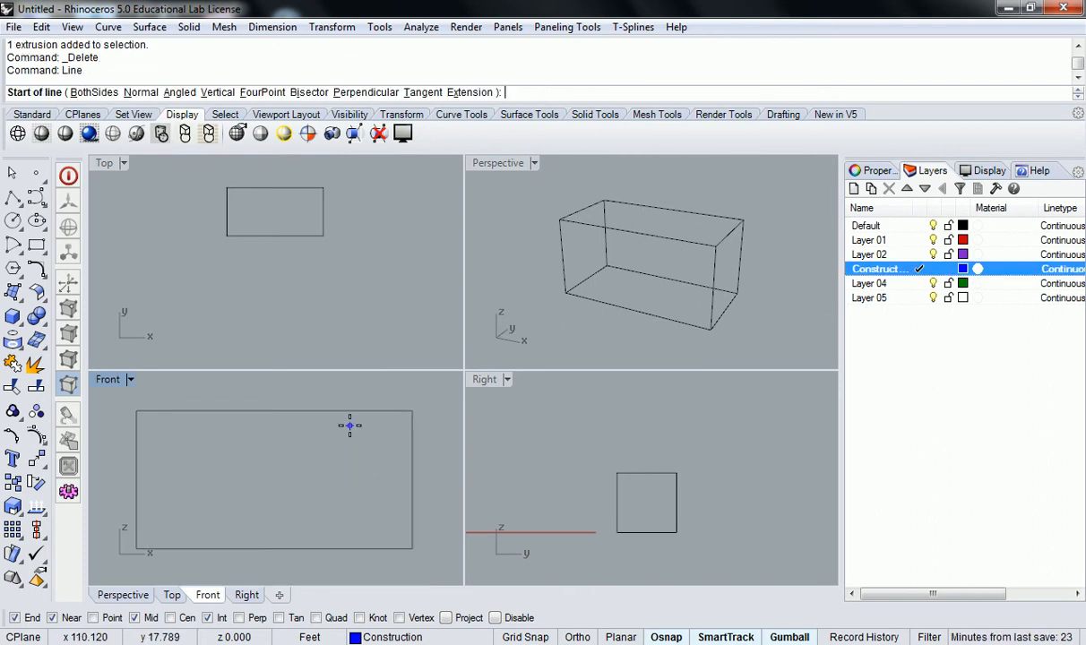
{"action": "right_click_drag", "start_coordinate": [282, 447], "coordinate": [284, 468]}
{"action": "left_click", "coordinate": [278, 432]}
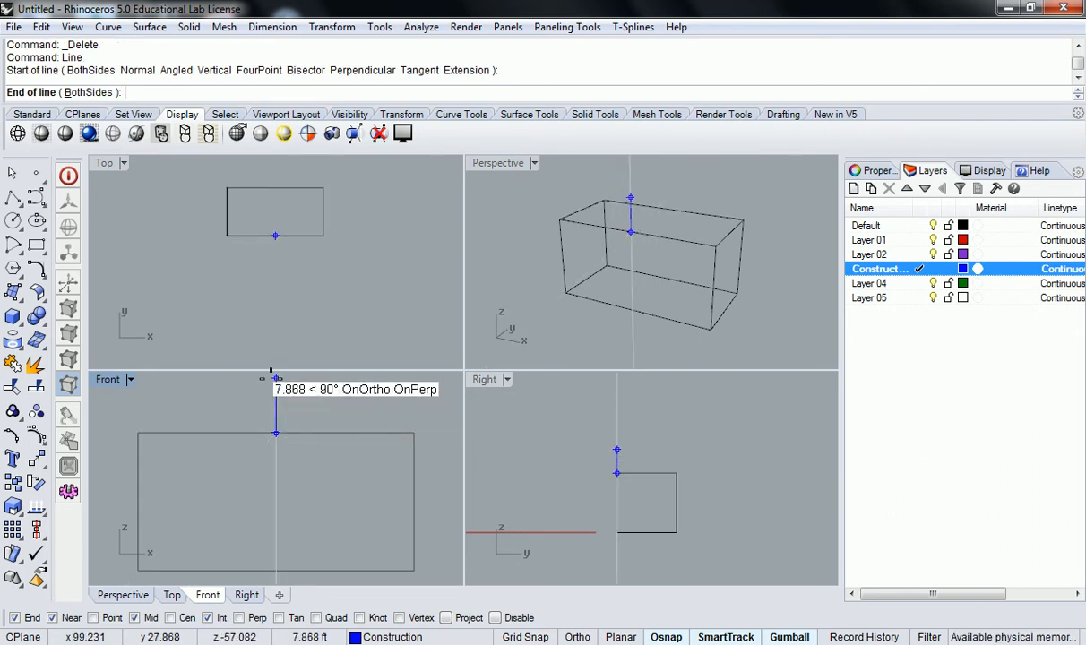
{"action": "right_click_drag", "start_coordinate": [276, 390], "coordinate": [271, 409]}
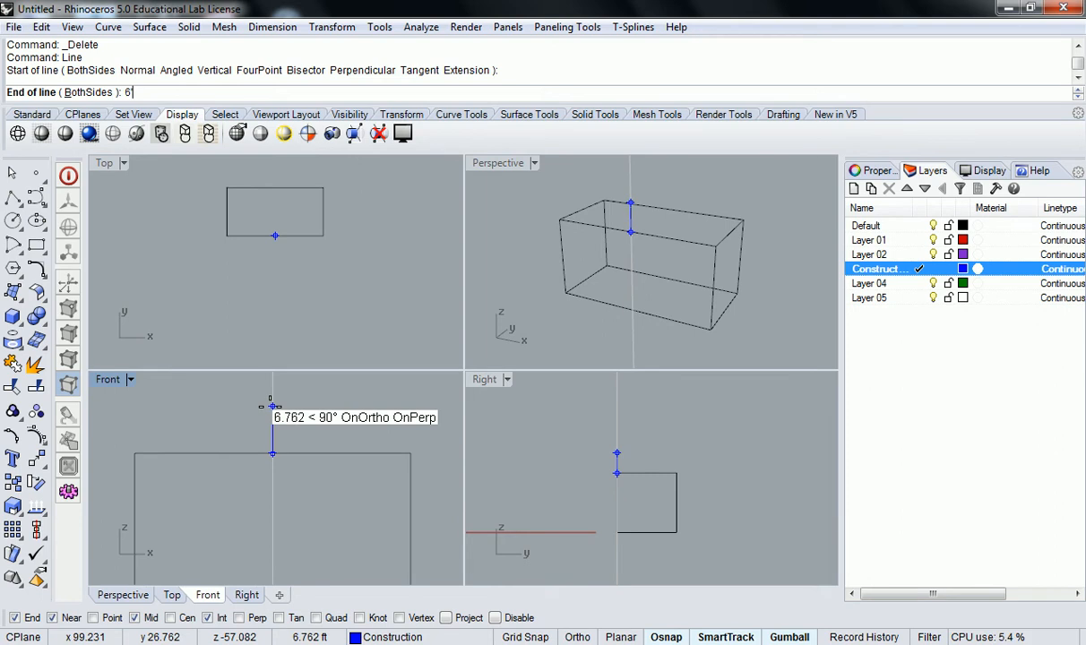
{"action": "type", "text": "6'"}
{"action": "key", "text": "Return"}
{"action": "scroll", "coordinate": [255, 450], "scroll_direction": "down", "scroll_amount": 2}
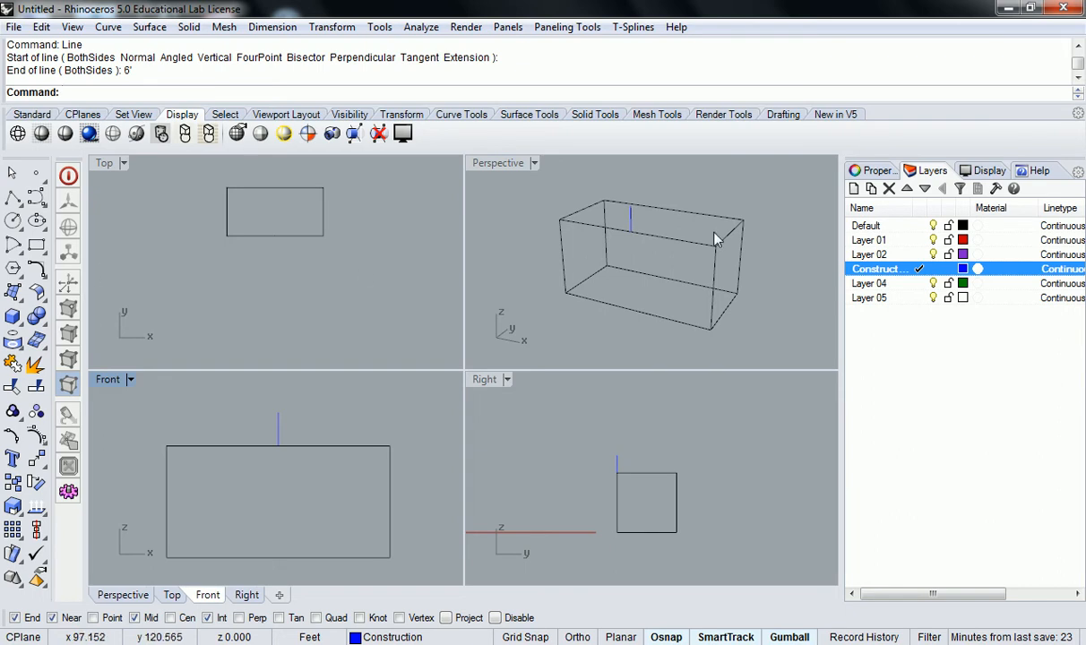
{"action": "left_click", "coordinate": [919, 227]}
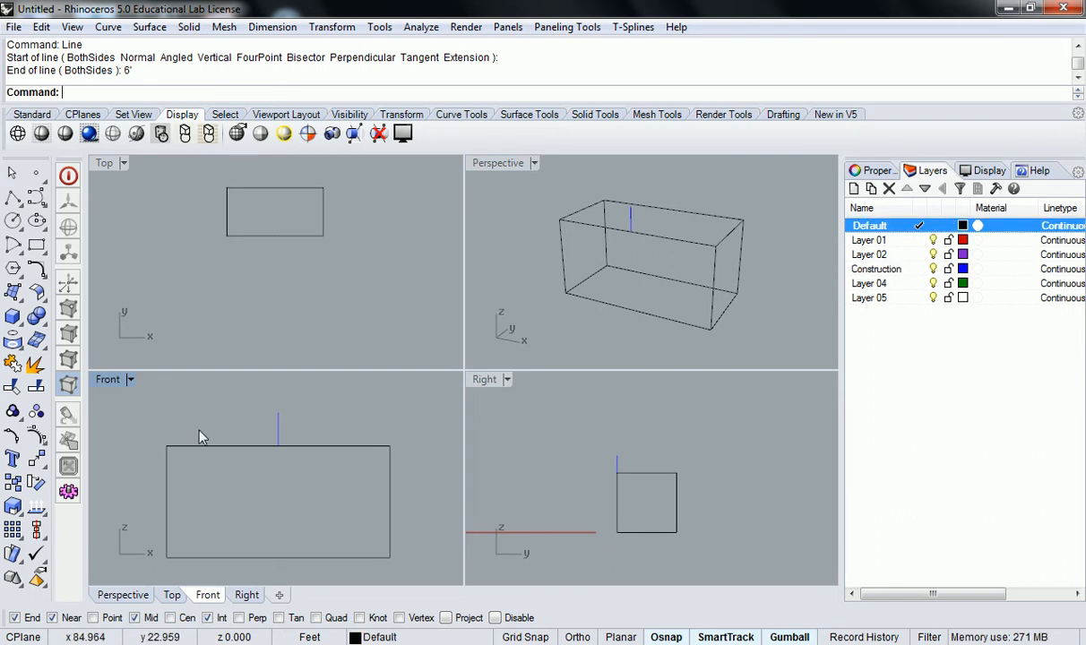
{"action": "left_click", "coordinate": [13, 244]}
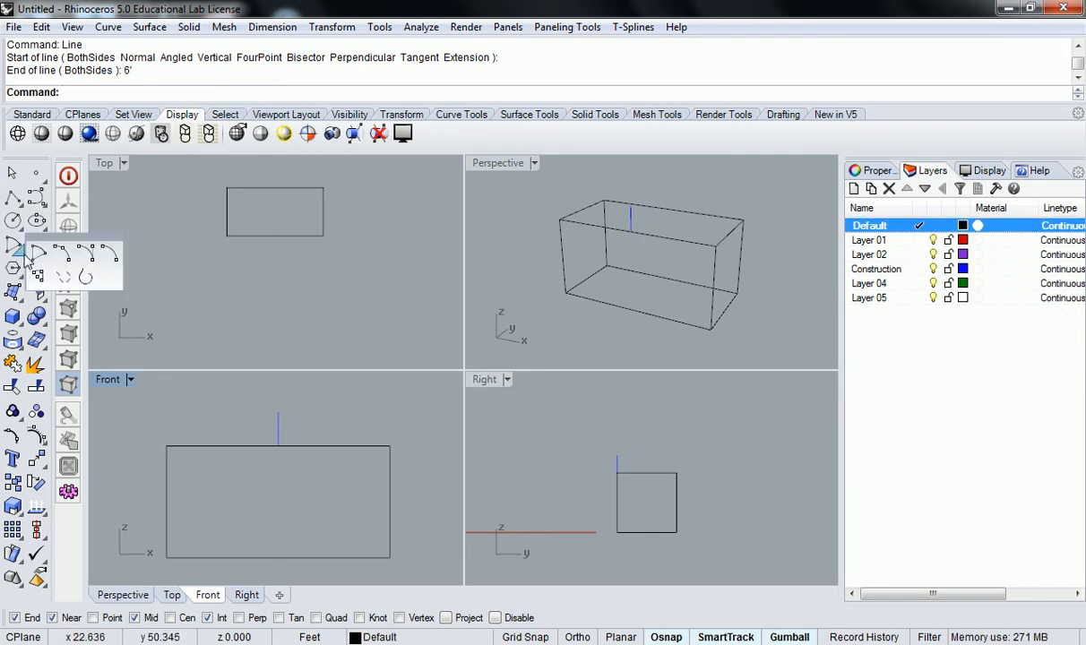
{"action": "left_click", "coordinate": [63, 259]}
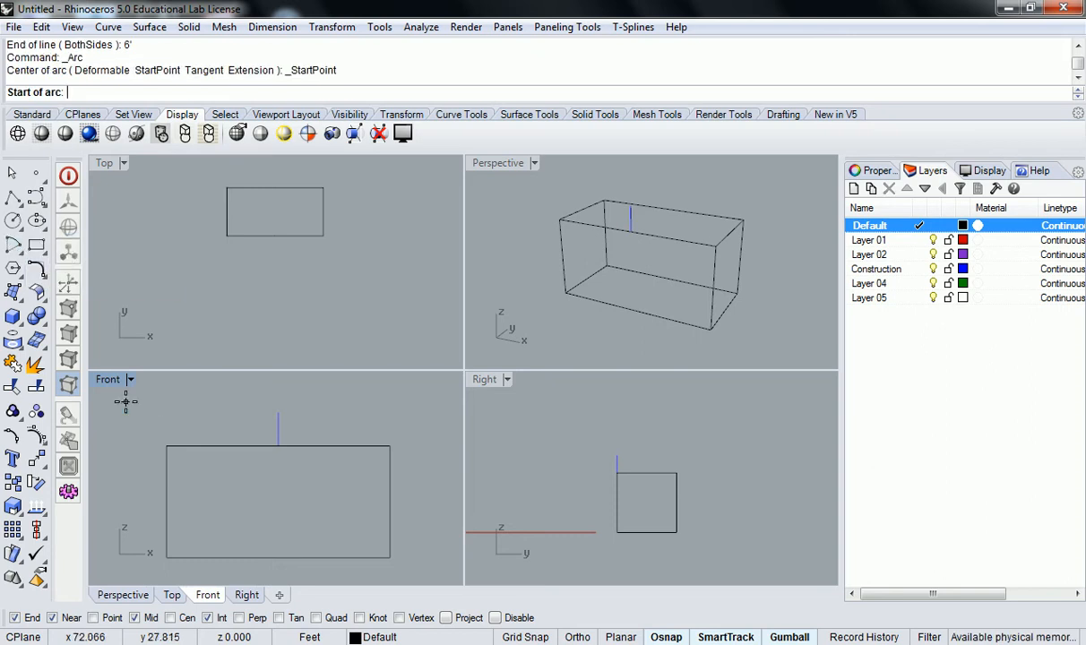
{"action": "left_click", "coordinate": [166, 445]}
{"action": "key", "text": "Escape"}
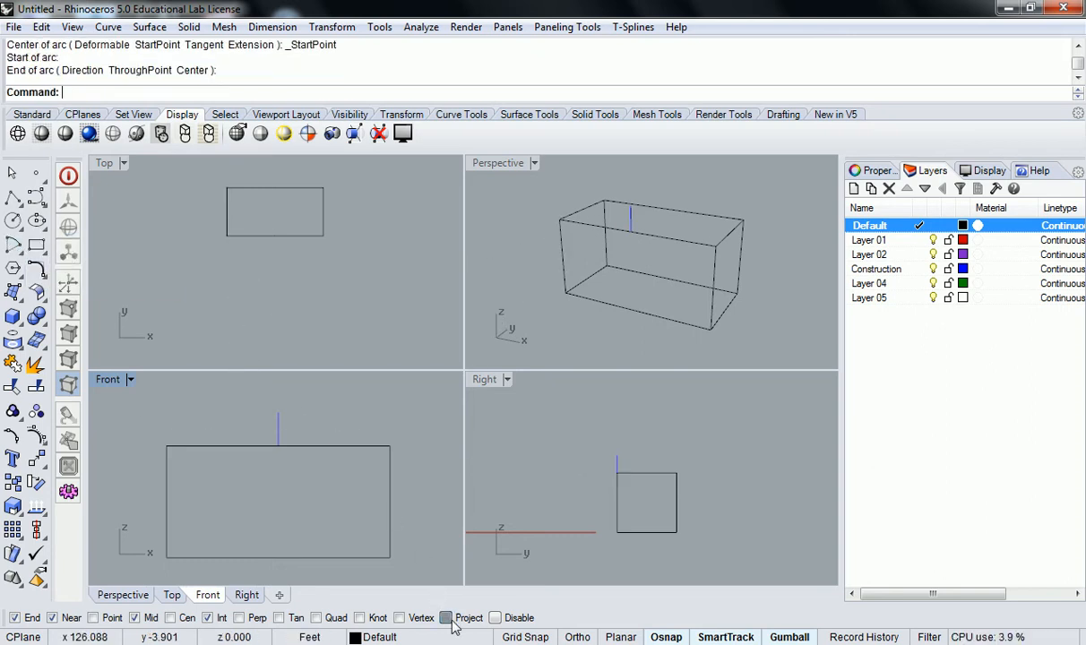
{"action": "left_click", "coordinate": [13, 244]}
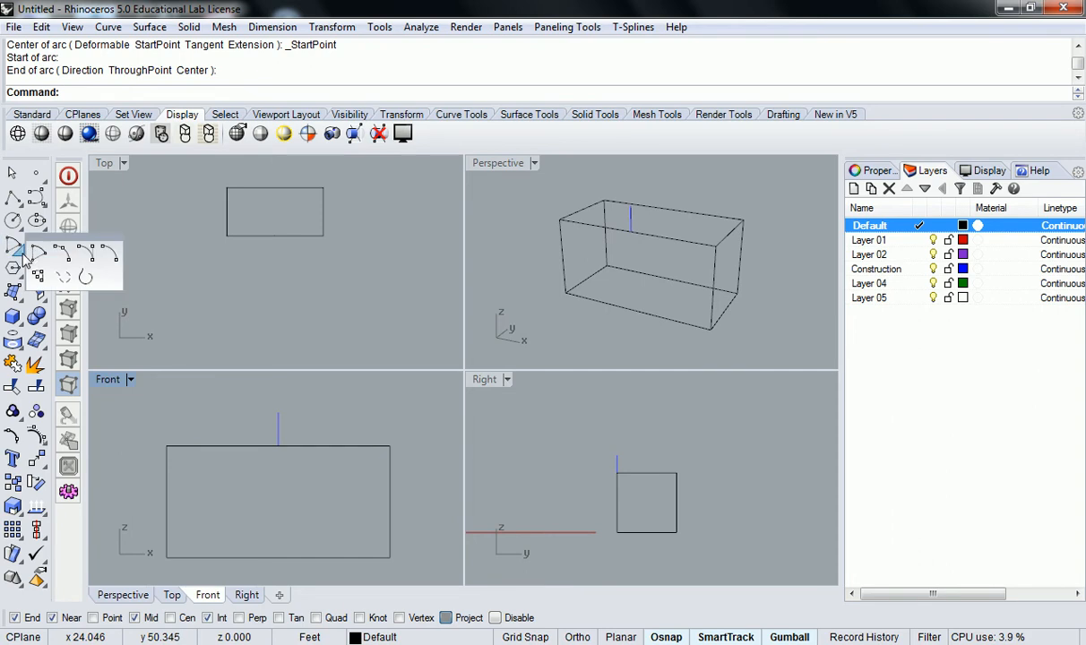
{"action": "left_click", "coordinate": [82, 258]}
{"action": "left_click", "coordinate": [166, 446]}
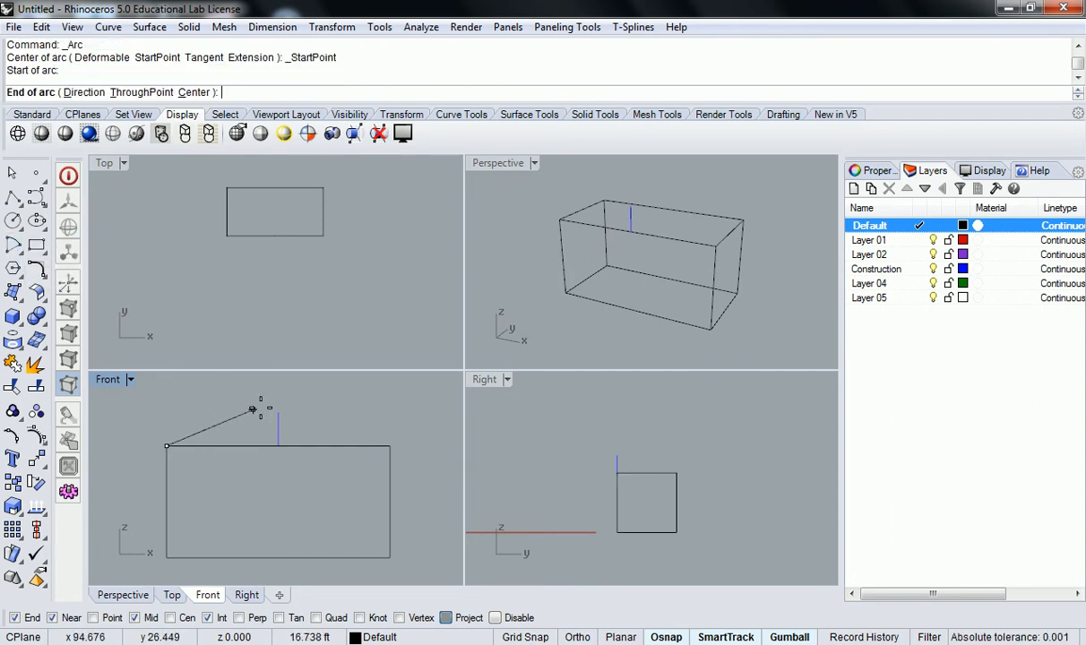
{"action": "left_click", "coordinate": [277, 406]}
{"action": "left_click", "coordinate": [390, 446]}
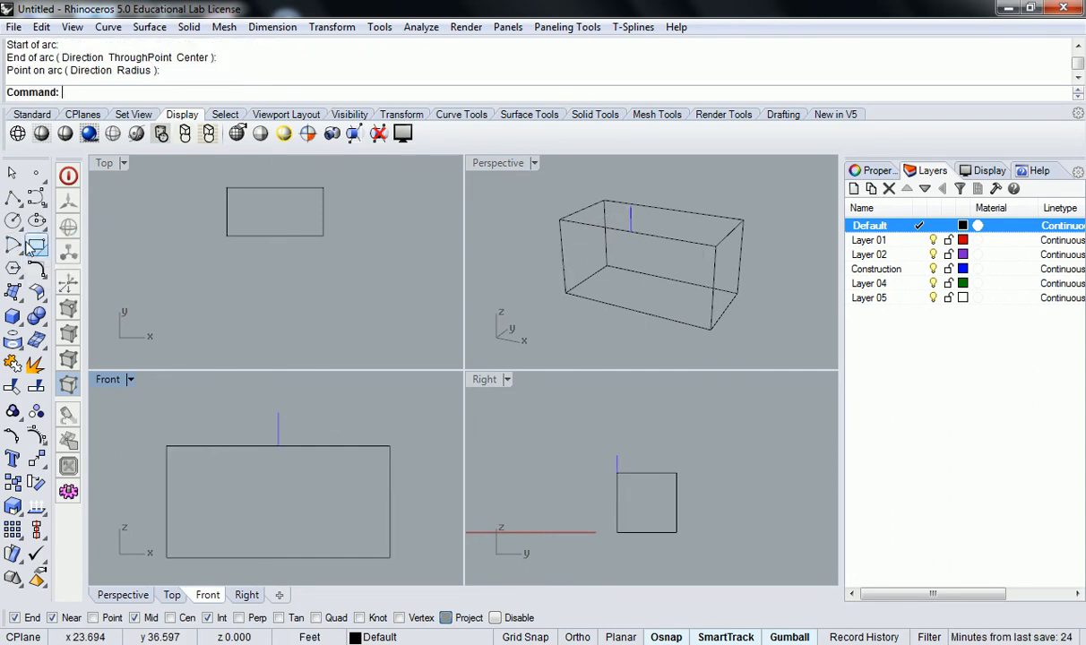
Step: Draw an arc in the Front view between the box's two upper corners, passing through the construction line's upper end
{"action": "left_click", "coordinate": [14, 246]}
{"action": "left_click", "coordinate": [82, 259]}
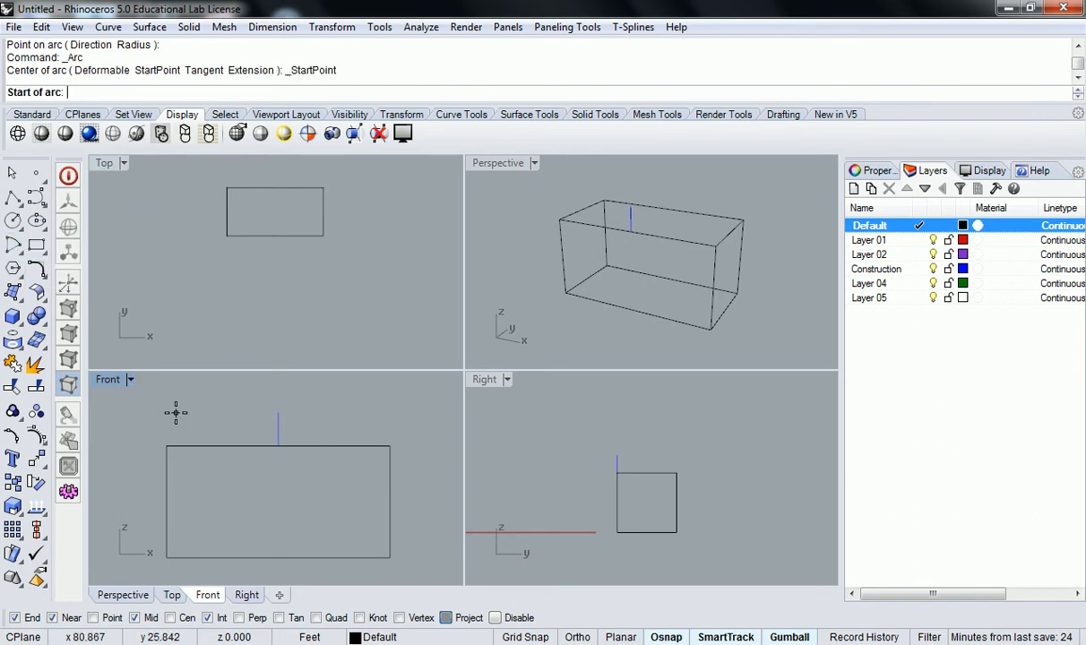
{"action": "left_click", "coordinate": [166, 439]}
{"action": "left_click", "coordinate": [390, 445]}
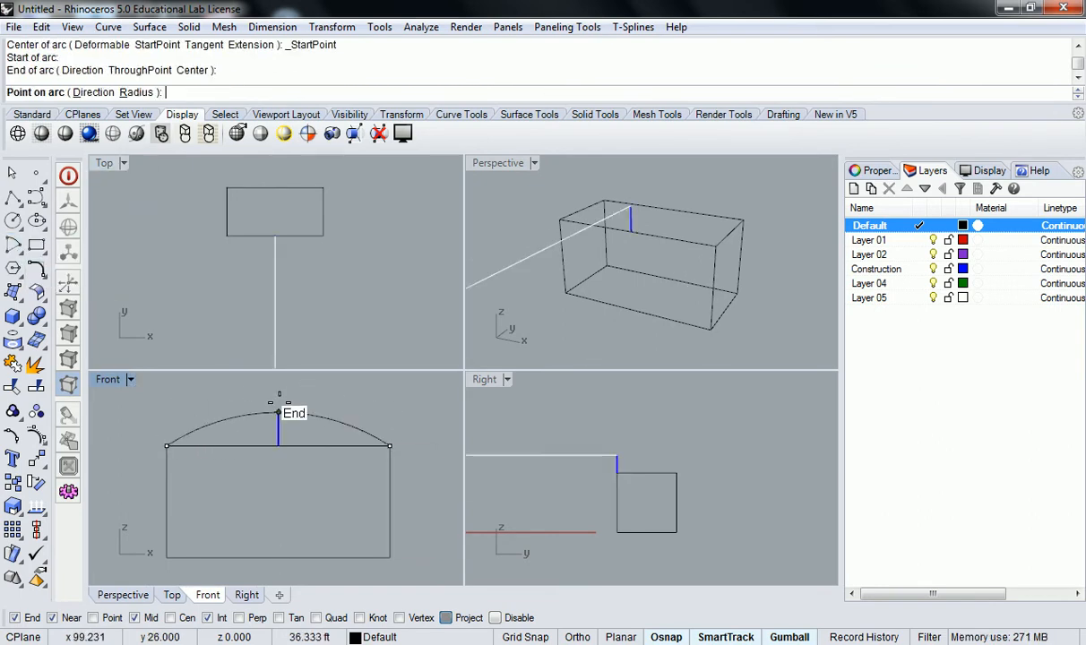
{"action": "left_click", "coordinate": [278, 411]}
Step: Move the arc by its endpoint onto the matching top corner of the box wireframe's front face
{"action": "right_click_drag", "start_coordinate": [627, 268], "coordinate": [667, 276]}
{"action": "left_click", "coordinate": [657, 289]}
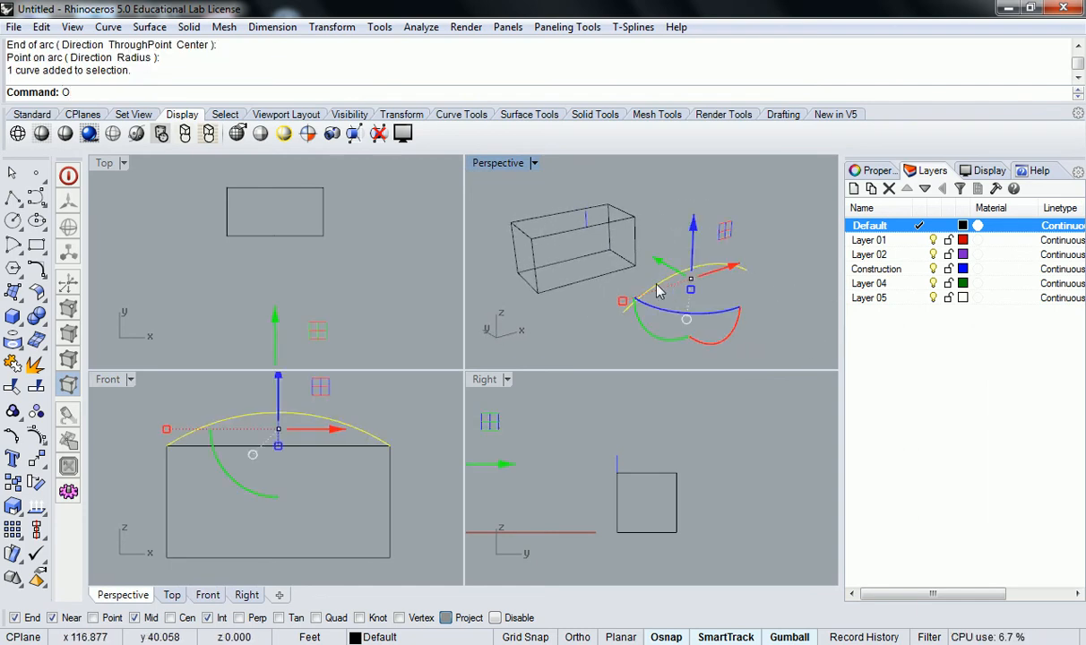
{"action": "key", "text": "Return"}
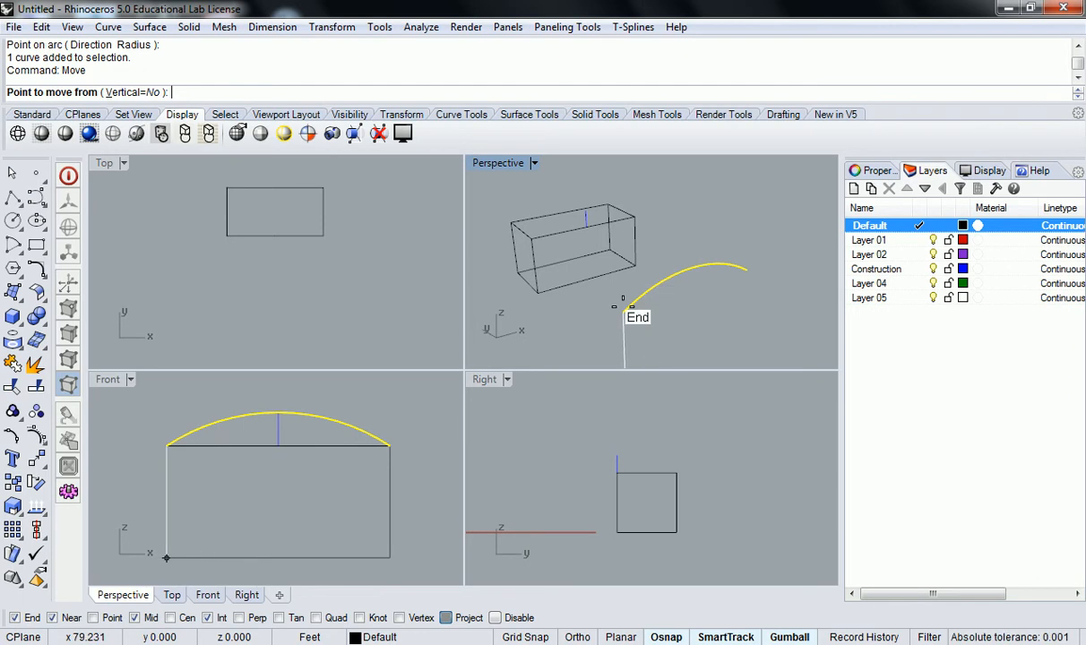
{"action": "left_click", "coordinate": [628, 303]}
{"action": "left_click", "coordinate": [537, 235]}
{"action": "key", "text": "Escape"}
Step: Try deleting the closed rectangle around the top of the box wireframe, and undo the deletion
{"action": "scroll", "coordinate": [533, 219], "scroll_direction": "up", "scroll_amount": 5}
{"action": "left_click", "coordinate": [578, 245]}
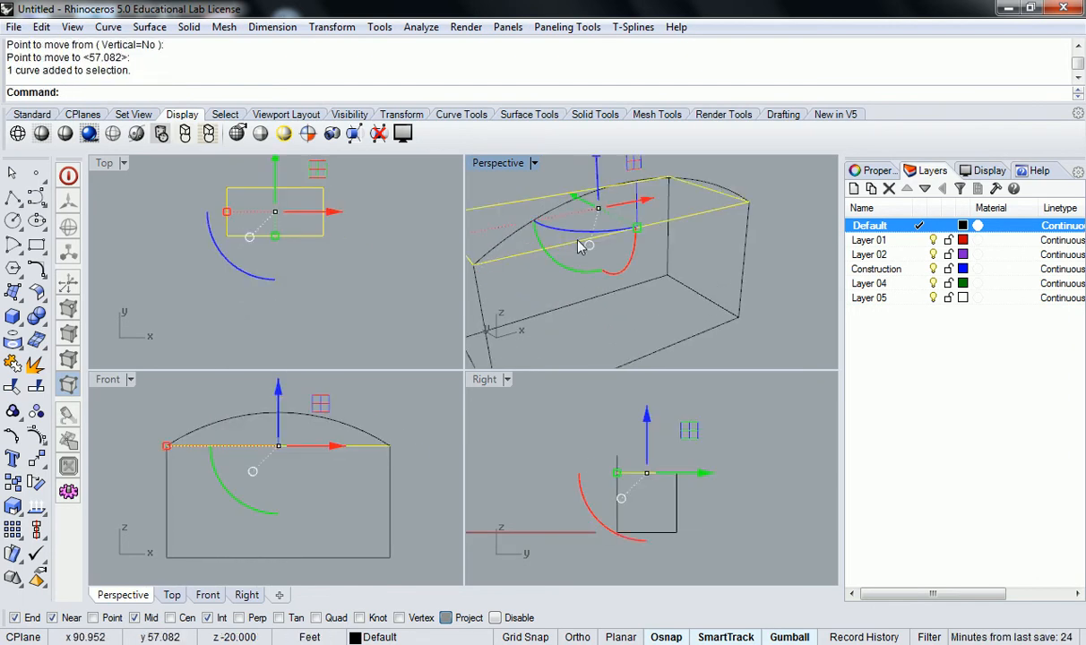
{"action": "scroll", "coordinate": [578, 245], "scroll_direction": "down", "scroll_amount": 3}
{"action": "key", "text": "Escape"}
{"action": "left_click", "coordinate": [494, 273]}
{"action": "key", "text": "Escape"}
{"action": "left_click", "coordinate": [580, 247]}
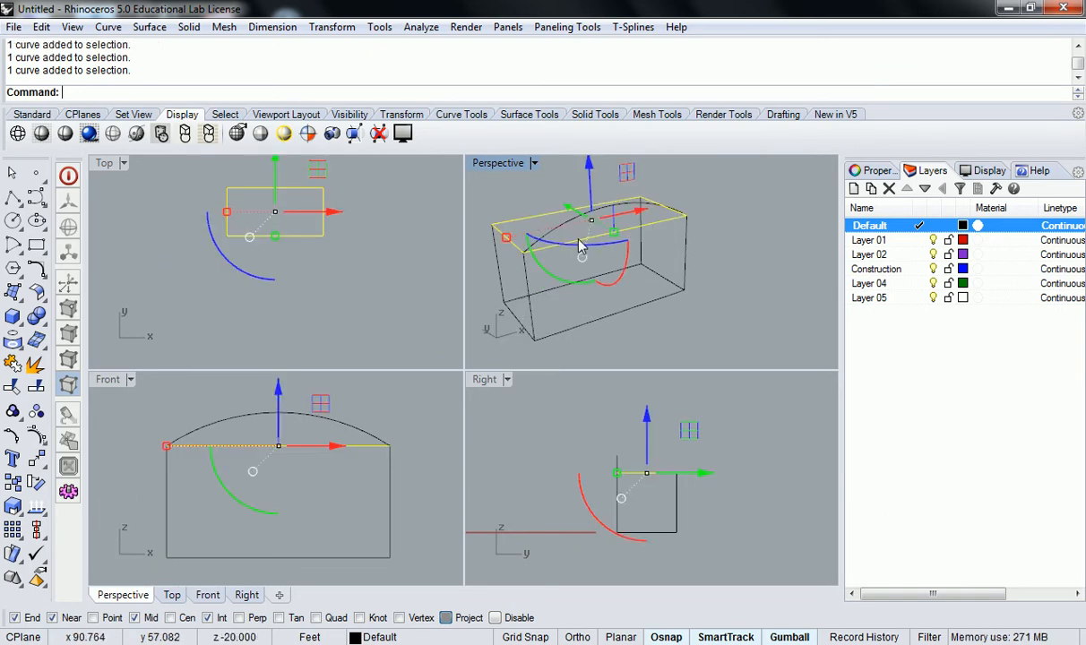
{"action": "key", "text": "Delete"}
{"action": "right_click_drag", "start_coordinate": [599, 256], "coordinate": [592, 244]}
{"action": "key", "text": "ctrl+z"}
Step: Explode the top rectangle of the box wireframe into separate line segments
{"action": "type", "text": "Explode"}
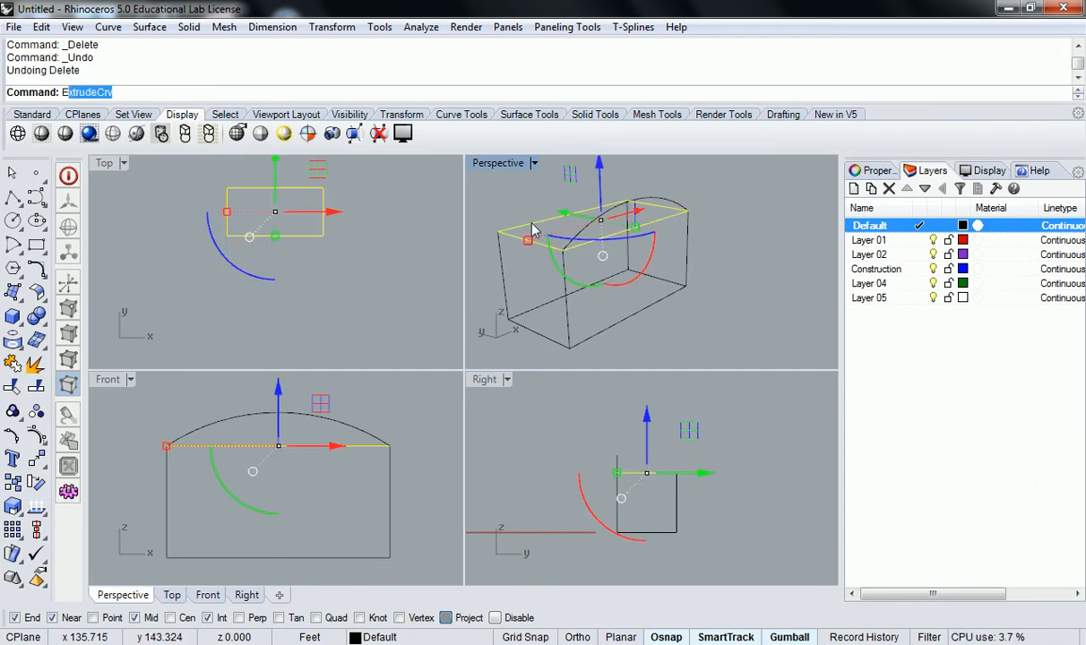
{"action": "key", "text": "Return"}
{"action": "right_click_drag", "start_coordinate": [627, 249], "coordinate": [554, 232]}
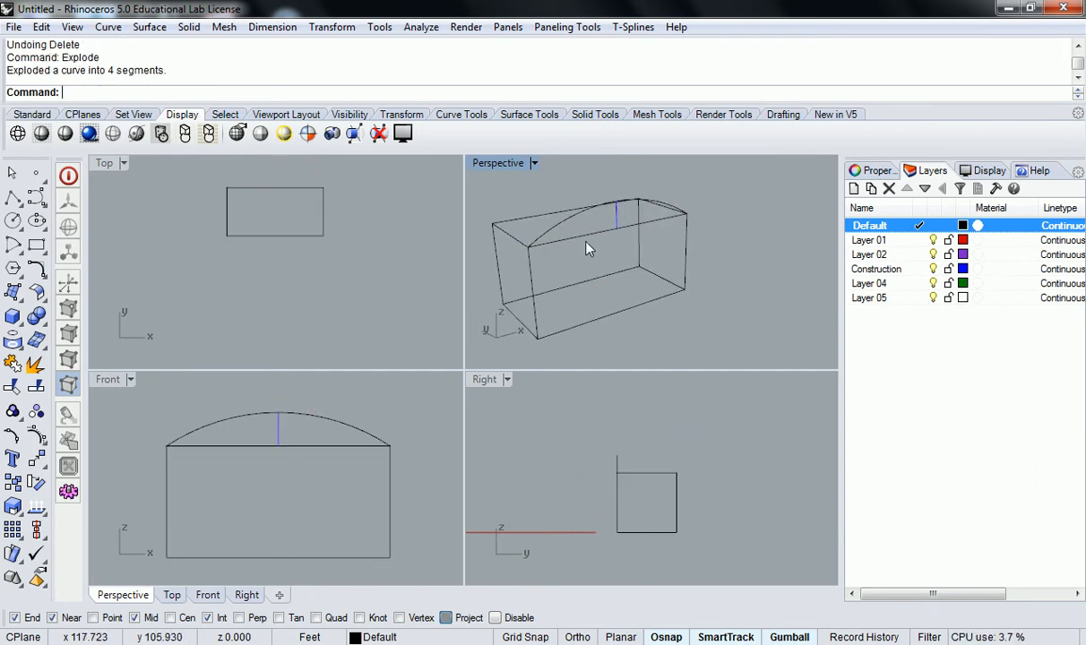
{"action": "left_click", "coordinate": [518, 242]}
{"action": "left_click", "coordinate": [515, 241]}
{"action": "key", "text": "Escape"}
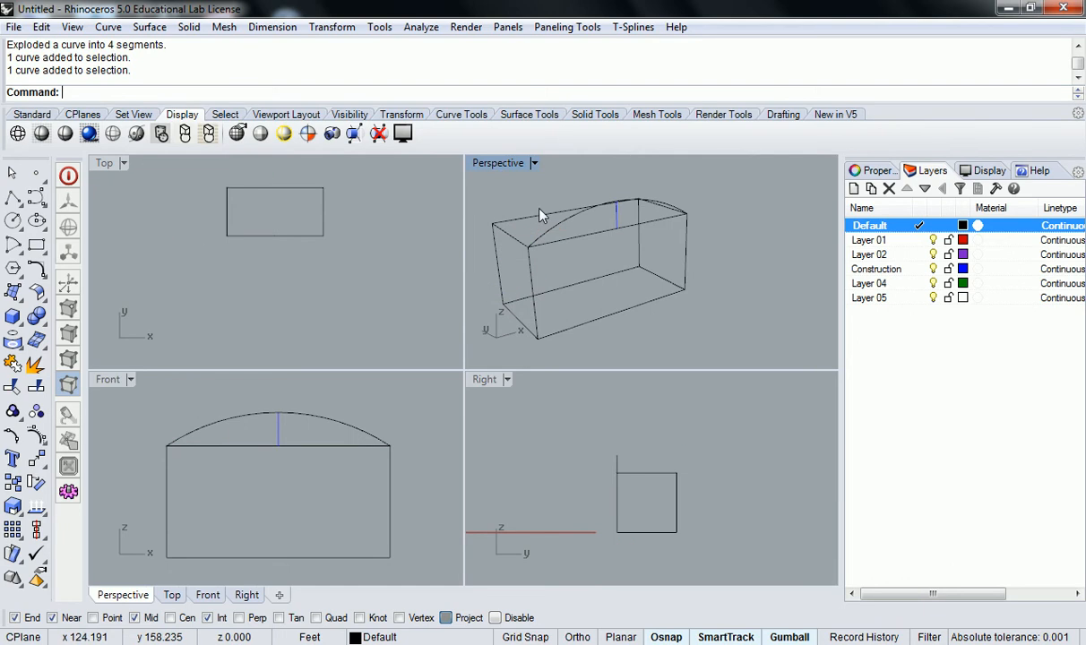
{"action": "left_click", "coordinate": [541, 216]}
{"action": "key", "text": "Escape"}
Step: Explode the bottom rectangle of the box wireframe into segments and delete the straight upper front edge beneath the arc
{"action": "left_click", "coordinate": [530, 298]}
{"action": "left_click", "coordinate": [571, 294]}
{"action": "left_click", "coordinate": [585, 283]}
{"action": "type", "text": "Explode"}
{"action": "key", "text": "Return"}
{"action": "key", "text": "Escape"}
{"action": "left_click", "coordinate": [573, 235]}
{"action": "key", "text": "Delete"}
Step: Create a planar surface for the front face from the arc, the two vertical front edges and the bottom front edge
{"action": "right_click_drag", "start_coordinate": [588, 214], "coordinate": [646, 220]}
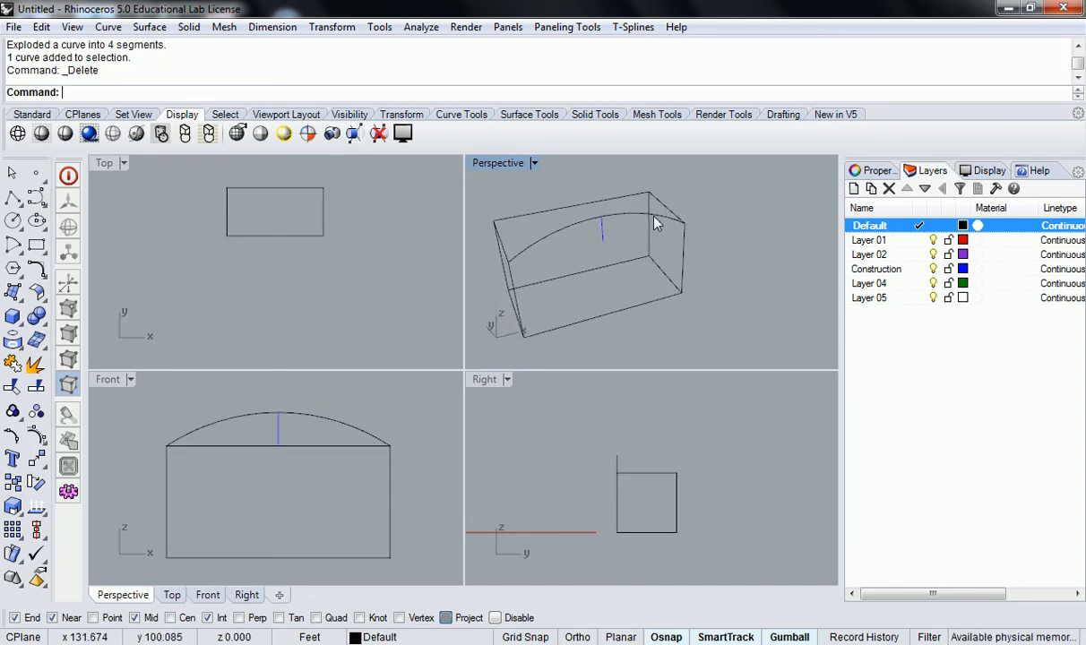
{"action": "left_click", "coordinate": [647, 214]}
{"action": "left_click", "coordinate": [684, 255], "text": "shift"}
{"action": "left_click", "coordinate": [657, 305], "text": "shift"}
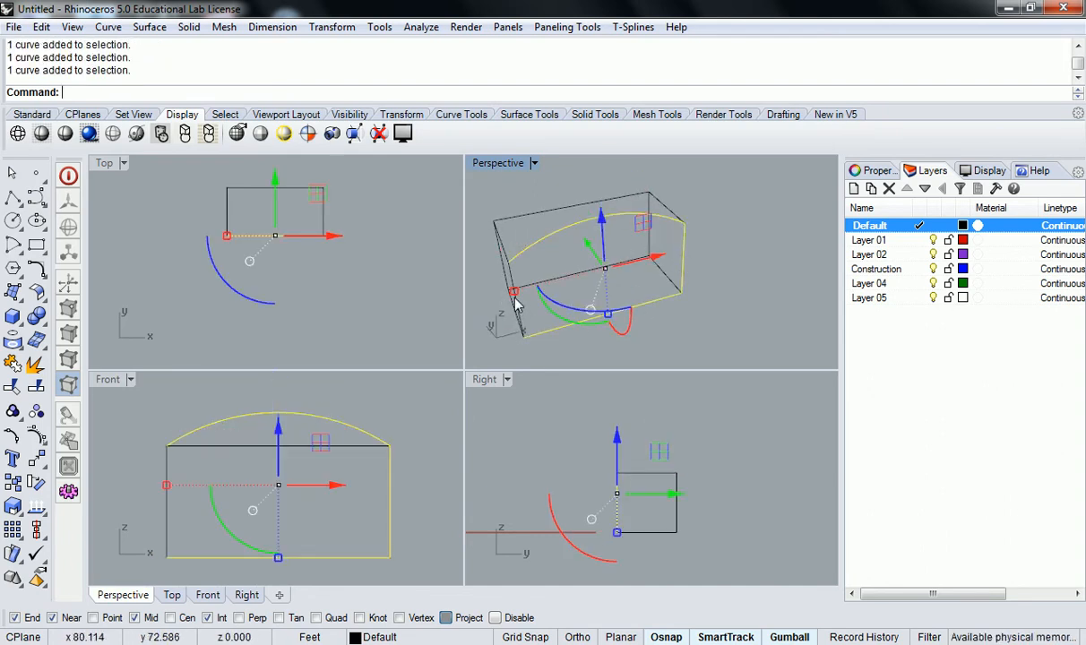
{"action": "key", "text": "Return"}
{"action": "left_click", "coordinate": [511, 285], "text": "shift"}
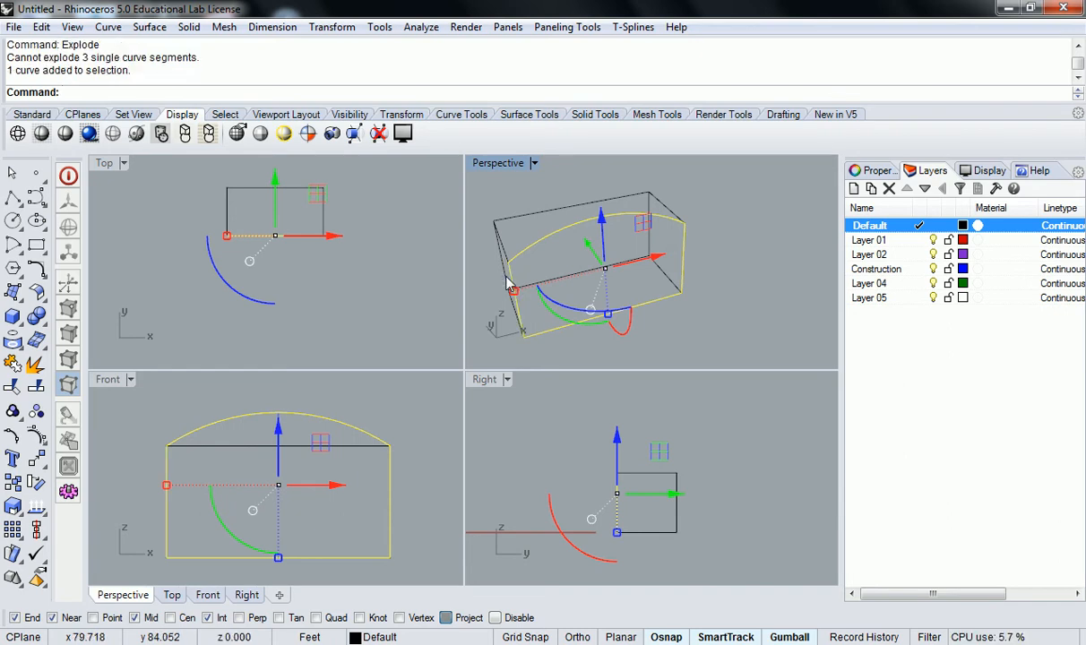
{"action": "type", "text": "PlanarSrf"}
{"action": "key", "text": "Return"}
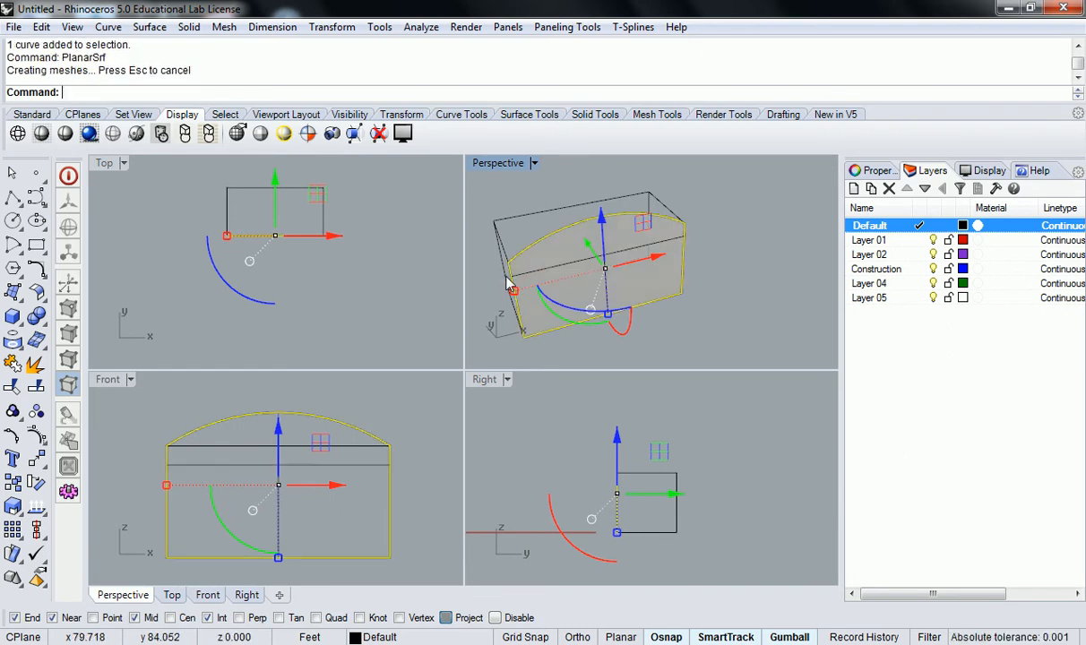
{"action": "right_click_drag", "start_coordinate": [585, 287], "coordinate": [510, 272]}
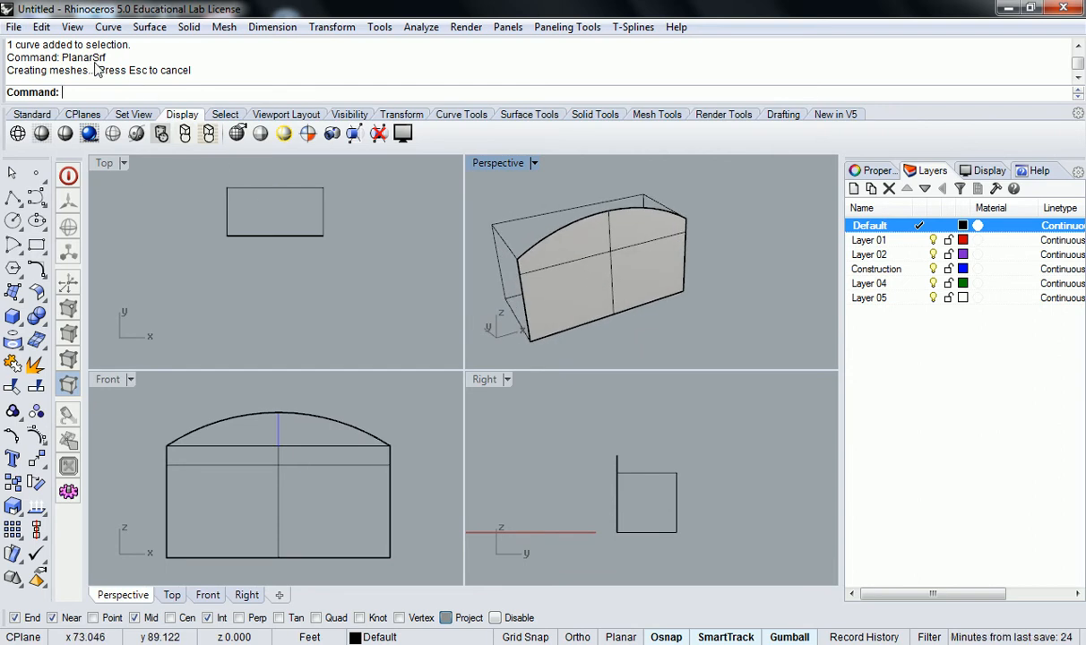
Step: Create planar surfaces on both end faces of the wireframe from their boundary edges
{"action": "right_click_drag", "start_coordinate": [610, 309], "coordinate": [588, 269]}
{"action": "left_click_drag", "start_coordinate": [592, 240], "coordinate": [633, 374]}
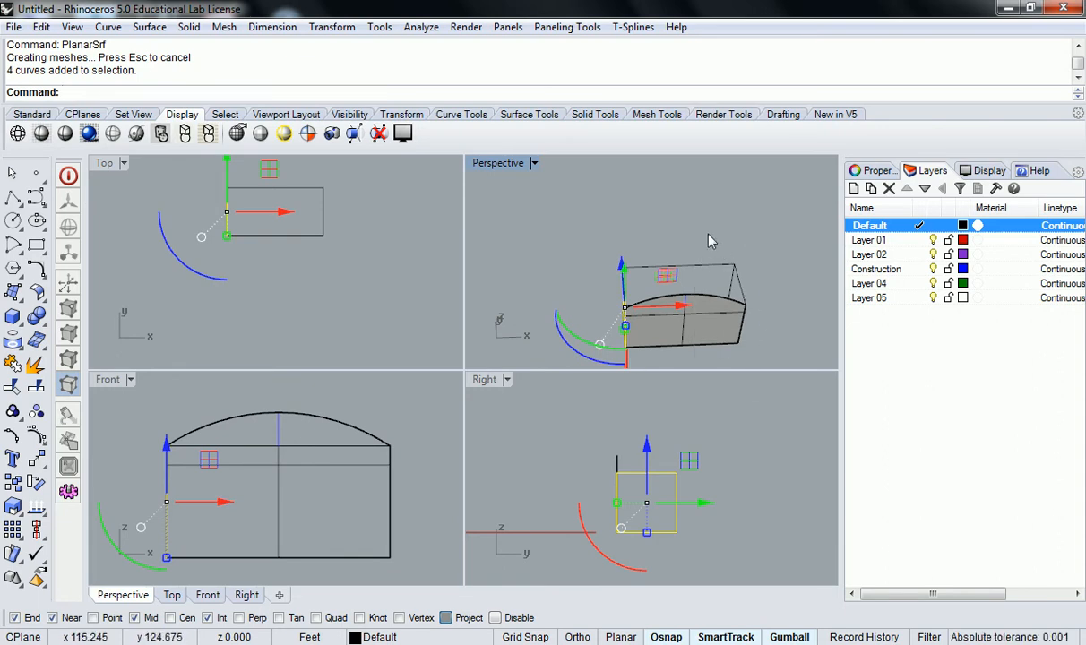
{"action": "left_click_drag", "start_coordinate": [723, 250], "coordinate": [798, 372]}
{"action": "type", "text": "planarsrf"}
{"action": "key", "text": "Return"}
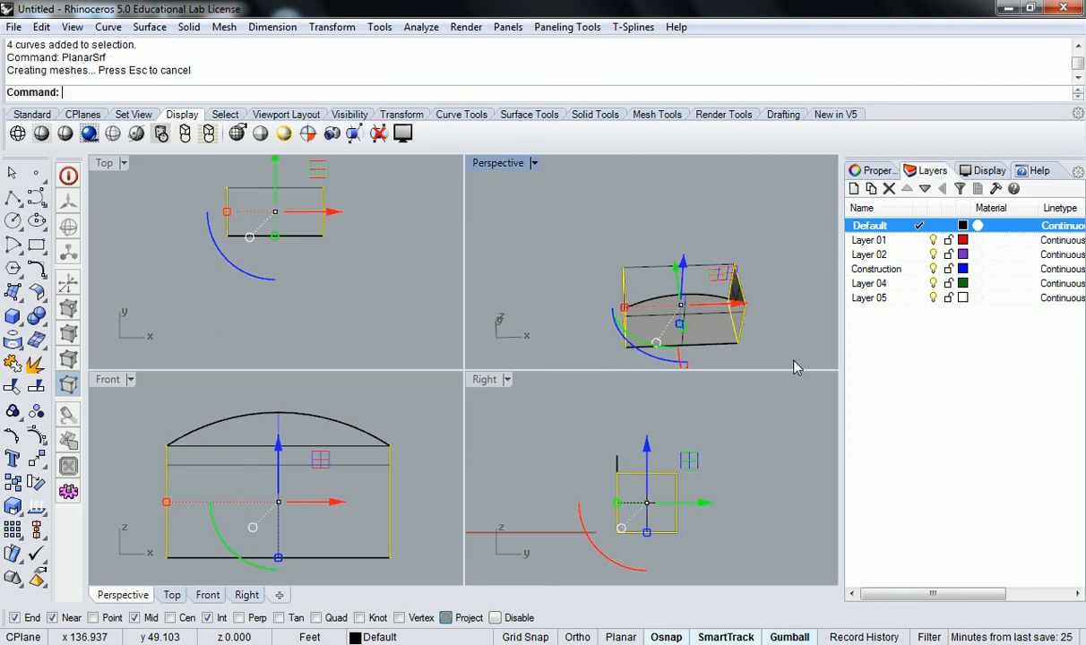
Step: Create a planar surface on the back face of the wireframe from its four edges
{"action": "right_click_drag", "start_coordinate": [785, 361], "coordinate": [619, 224]}
{"action": "left_click_drag", "start_coordinate": [603, 204], "coordinate": [644, 349]}
{"action": "type", "text": "planarsrf"}
{"action": "key", "text": "Return"}
Step: Create a planar surface on the bottom of the wireframe from its four edges
{"action": "right_click_drag", "start_coordinate": [713, 355], "coordinate": [707, 184]}
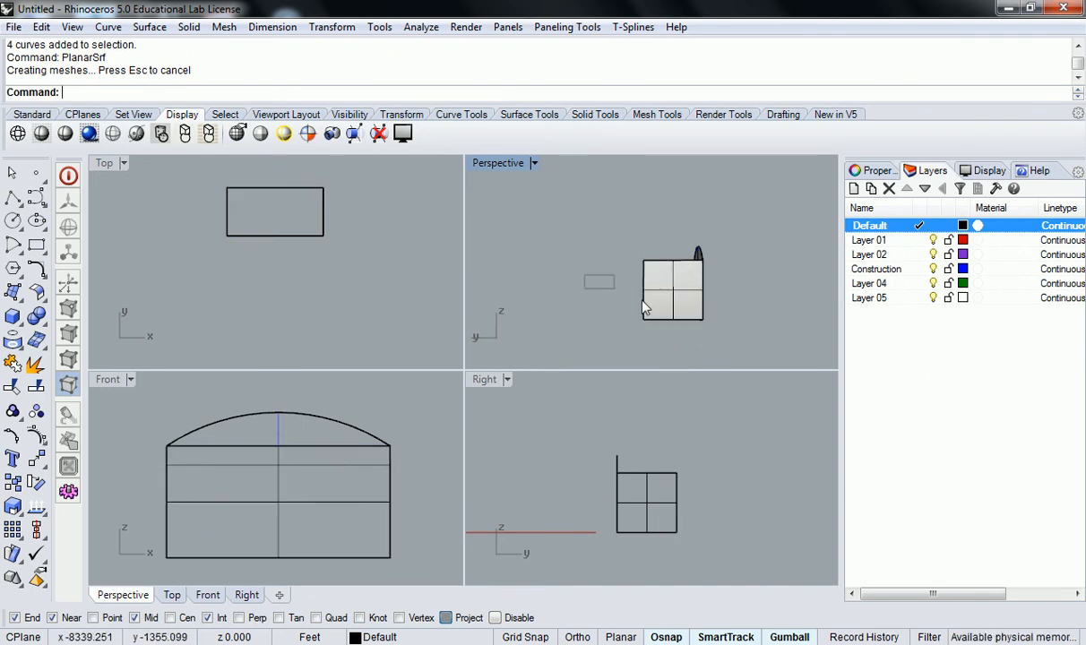
{"action": "left_click_drag", "start_coordinate": [588, 283], "coordinate": [740, 356]}
{"action": "type", "text": "planarsrf"}
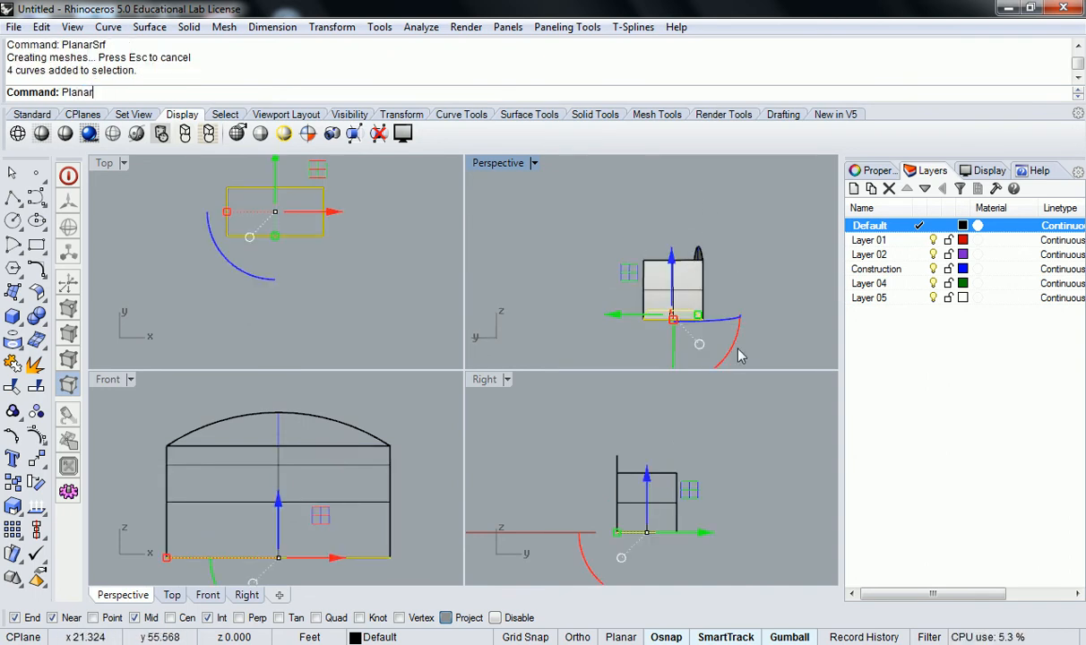
{"action": "key", "text": "Return"}
Step: Try lofting a roof surface between the front arc and the straight upper back edge, and undo the loft
{"action": "right_click_drag", "start_coordinate": [741, 356], "coordinate": [663, 309]}
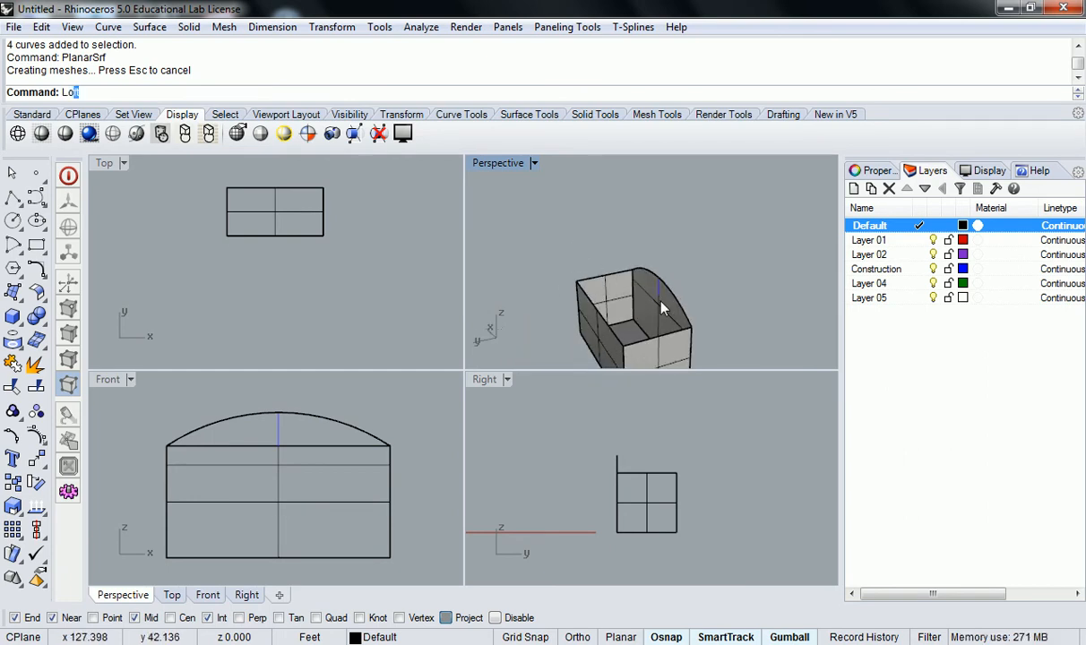
{"action": "type", "text": "oft"}
{"action": "key", "text": "Return"}
{"action": "left_click", "coordinate": [665, 321]}
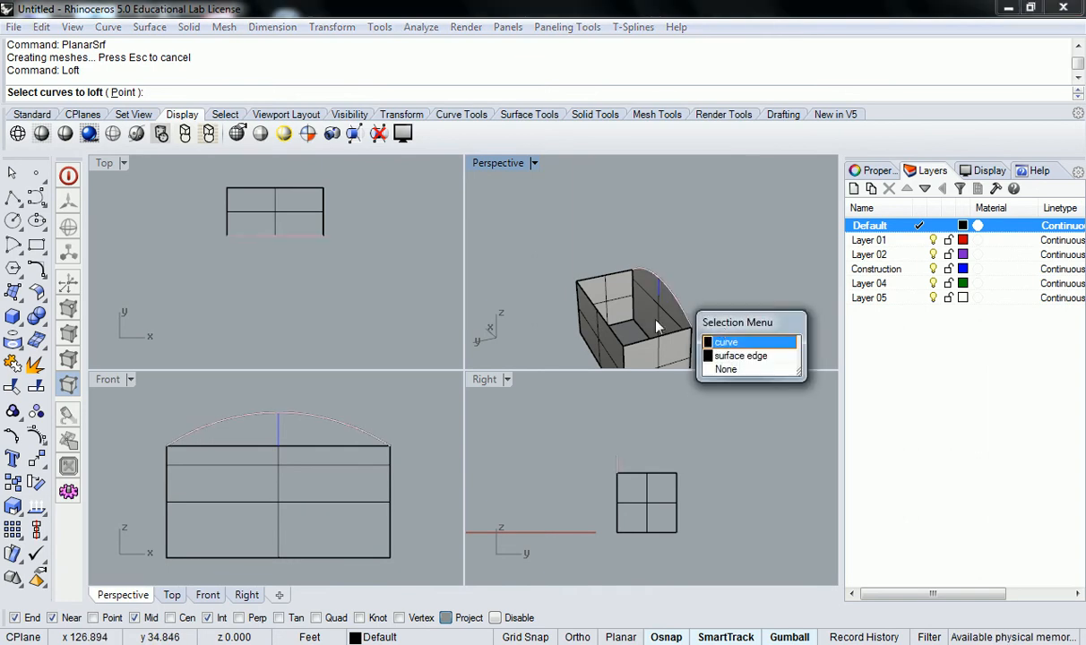
{"action": "left_click", "coordinate": [749, 346]}
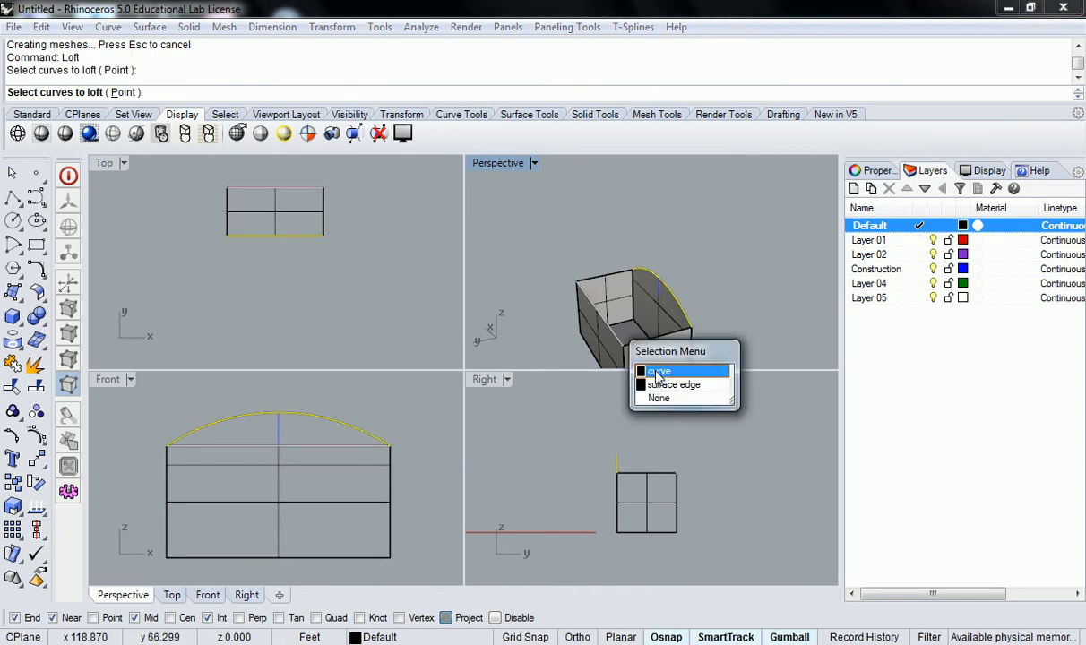
{"action": "left_click", "coordinate": [664, 370]}
{"action": "key", "text": "Return"}
{"action": "left_click", "coordinate": [470, 434]}
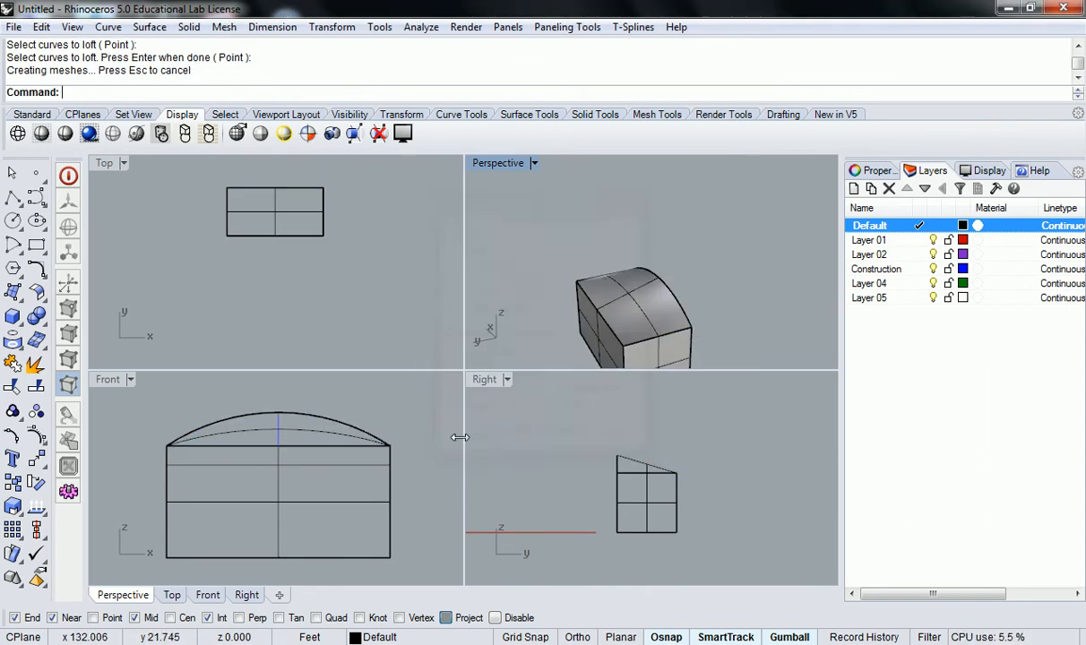
{"action": "right_click_drag", "start_coordinate": [690, 275], "coordinate": [632, 265]}
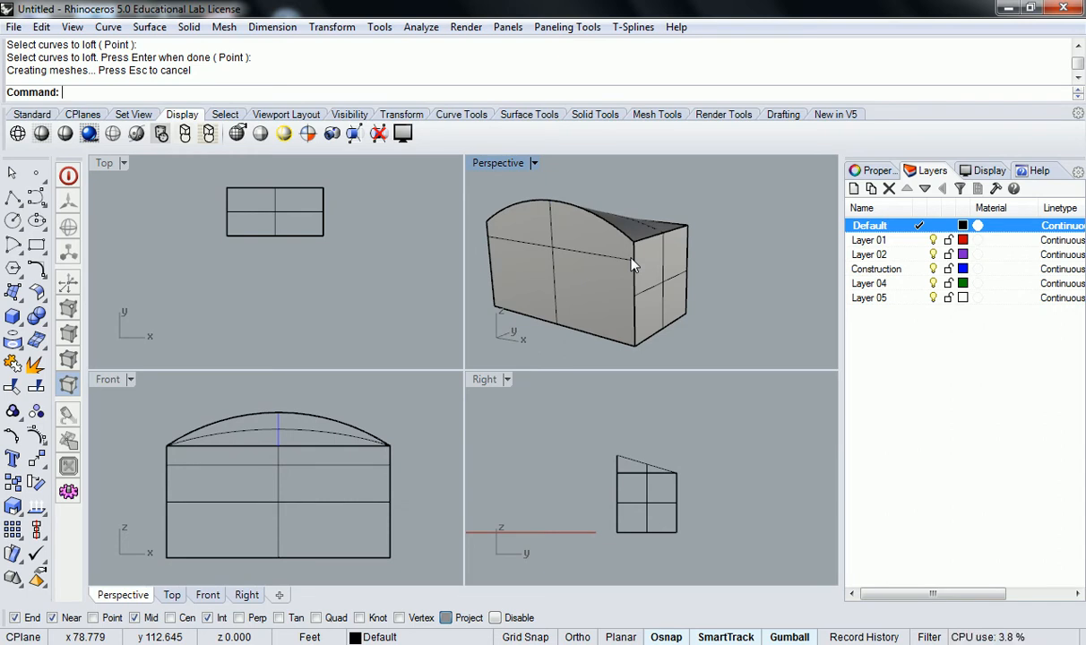
{"action": "key", "text": "ctrl+z"}
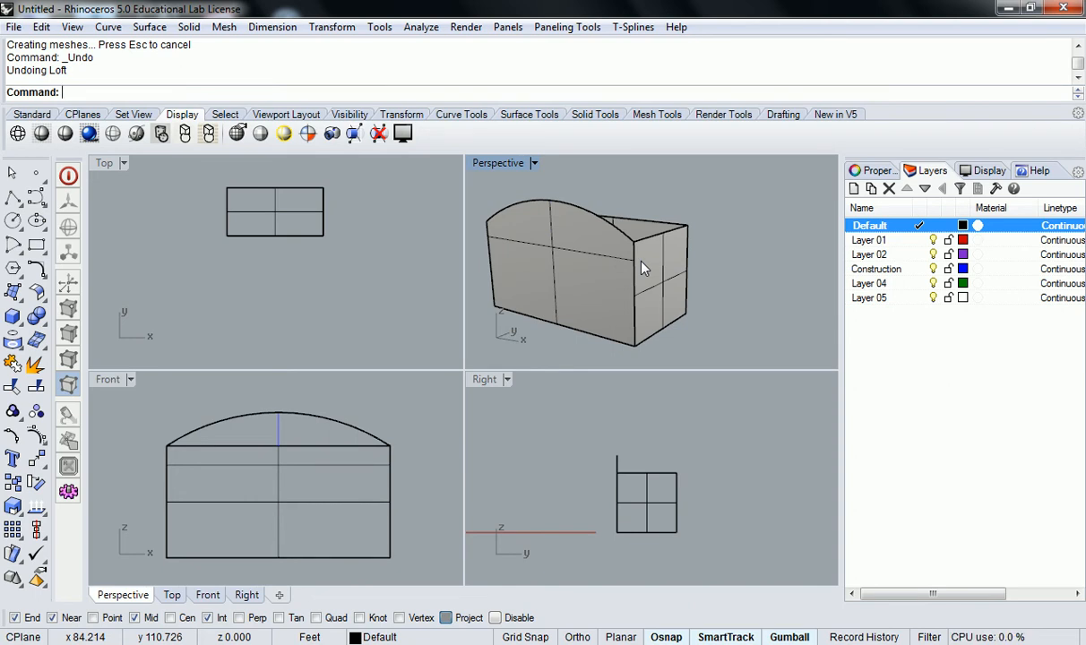
Step: Delete the front surface and shift the arc slightly outward from the front plane with the gumball
{"action": "left_click", "coordinate": [574, 243]}
{"action": "key", "text": "Delete"}
{"action": "left_click", "coordinate": [587, 215]}
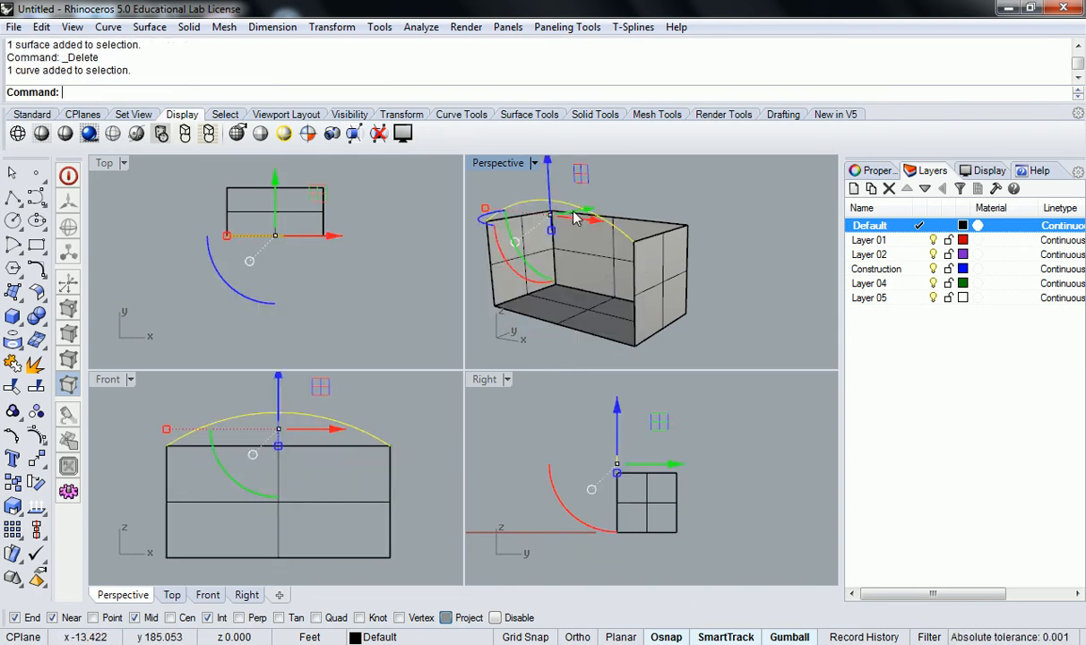
{"action": "left_click_drag", "start_coordinate": [587, 214], "coordinate": [589, 211]}
{"action": "key", "text": "Escape"}
Step: Turn off projected snapping and move the arc by its endpoint onto the box's upper front corner in the maximized Perspective view
{"action": "right_click_drag", "start_coordinate": [649, 285], "coordinate": [754, 293]}
{"action": "scroll", "coordinate": [698, 260], "scroll_direction": "up", "scroll_amount": 3}
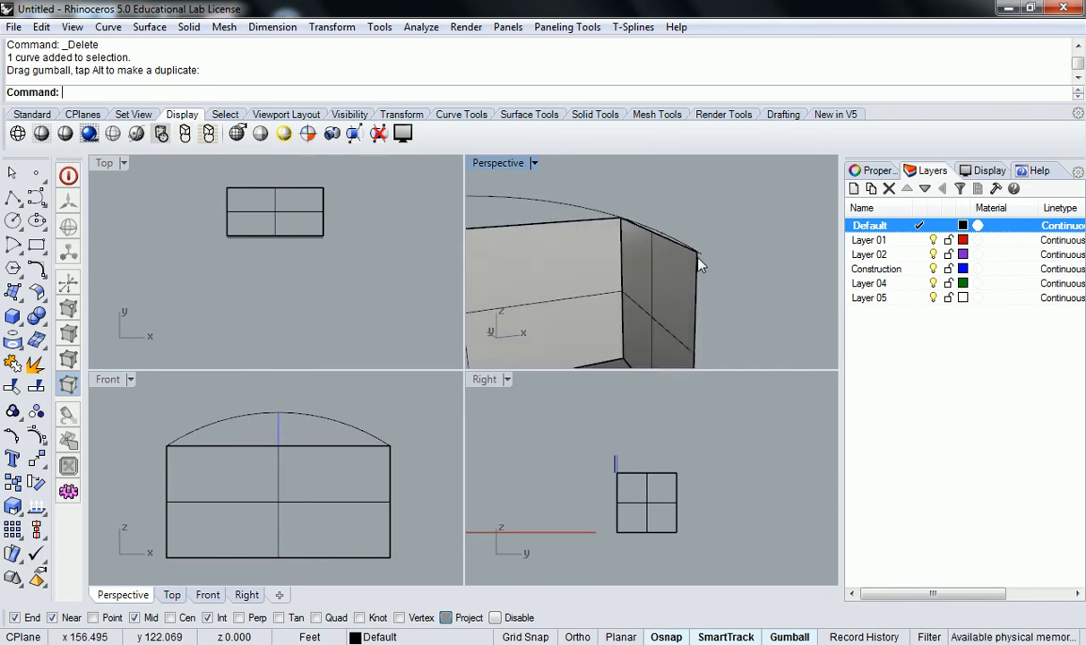
{"action": "scroll", "coordinate": [698, 265], "scroll_direction": "up", "scroll_amount": 2}
{"action": "right_click_drag", "start_coordinate": [706, 262], "coordinate": [632, 229]}
{"action": "scroll", "coordinate": [677, 269], "scroll_direction": "down", "scroll_amount": 1}
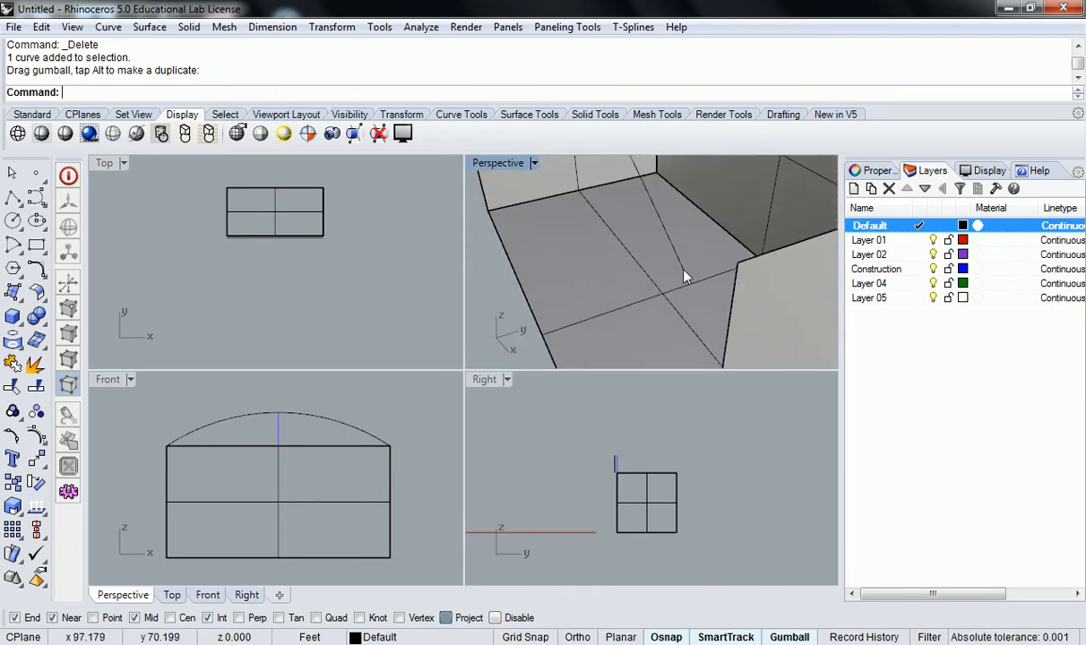
{"action": "left_click", "coordinate": [681, 280]}
{"action": "right_click_drag", "start_coordinate": [735, 274], "coordinate": [683, 259]}
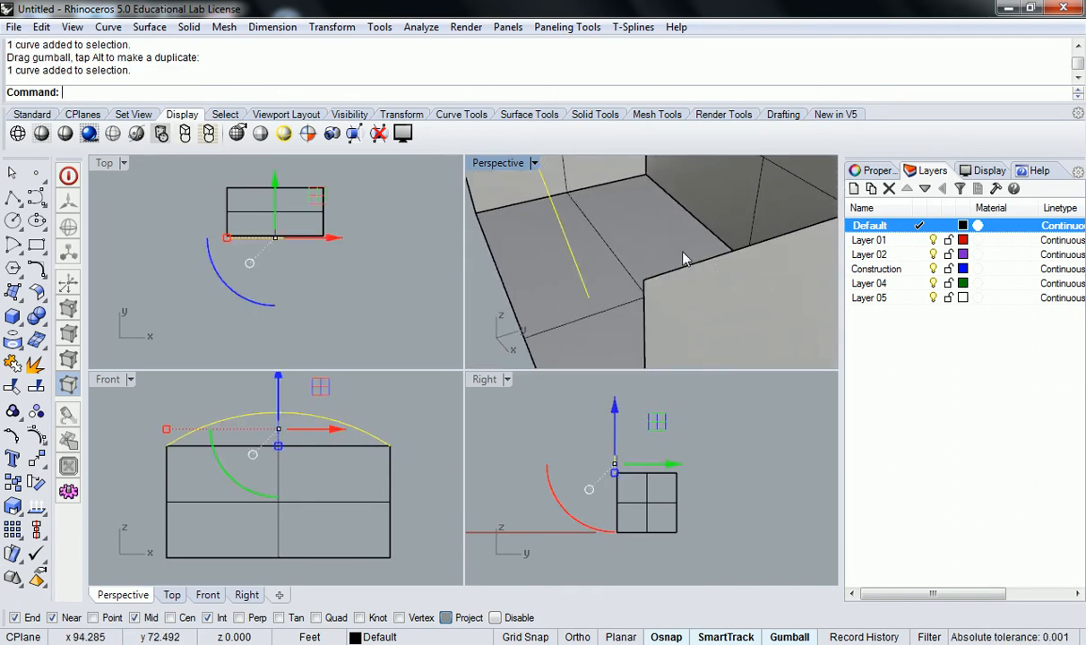
{"action": "double_click", "coordinate": [499, 163]}
{"action": "scroll", "coordinate": [459, 332], "scroll_direction": "down", "scroll_amount": 2}
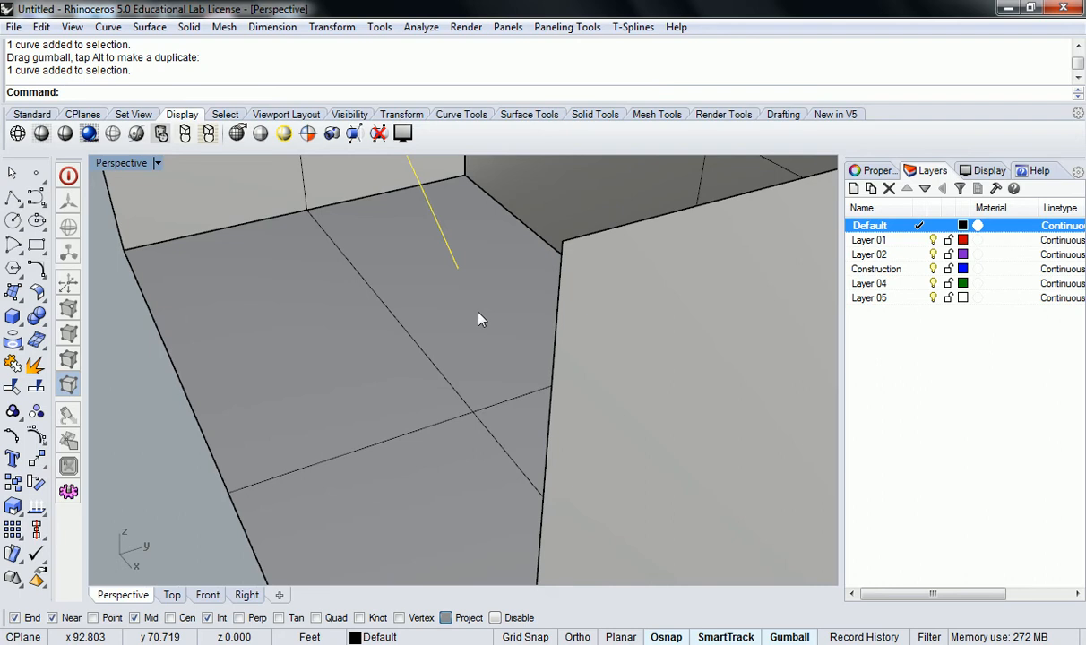
{"action": "type", "text": "Move"}
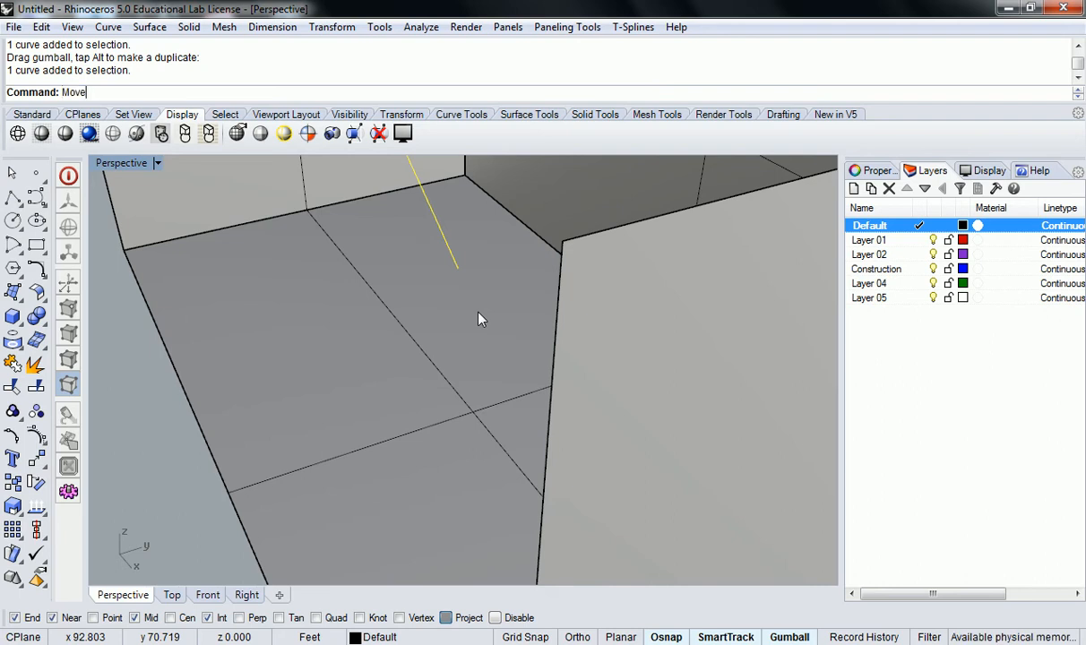
{"action": "key", "text": "Return"}
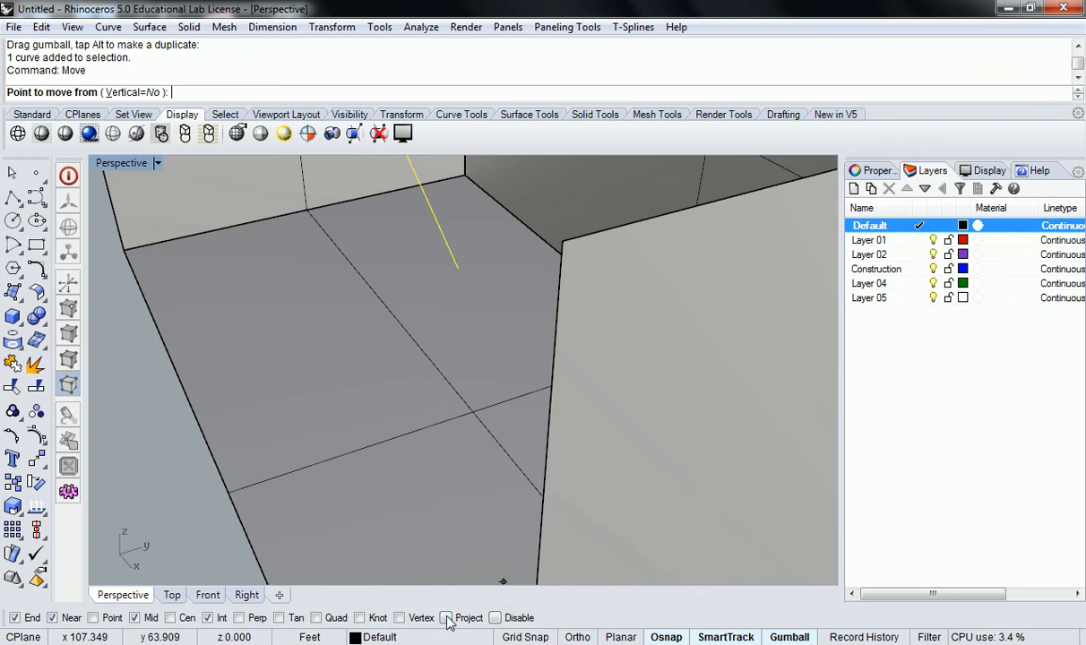
{"action": "left_click", "coordinate": [459, 267]}
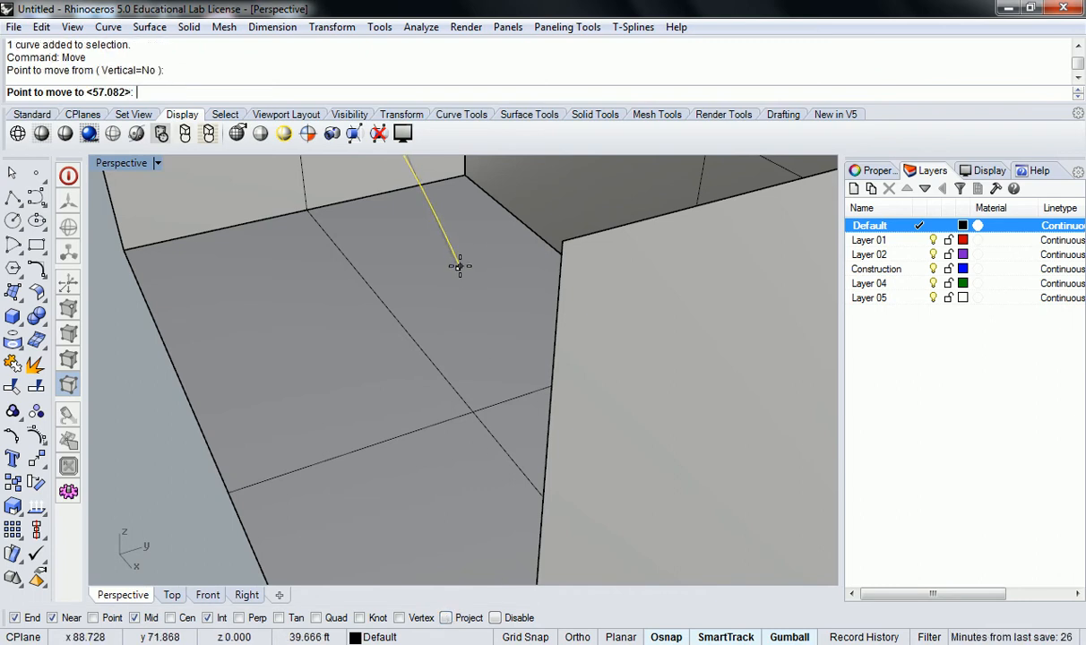
{"action": "left_click", "coordinate": [563, 238]}
Step: Create a planar front surface from the arc and the front edges, leaving the vertical construction line out of the selection
{"action": "scroll", "coordinate": [519, 279], "scroll_direction": "down", "scroll_amount": 7}
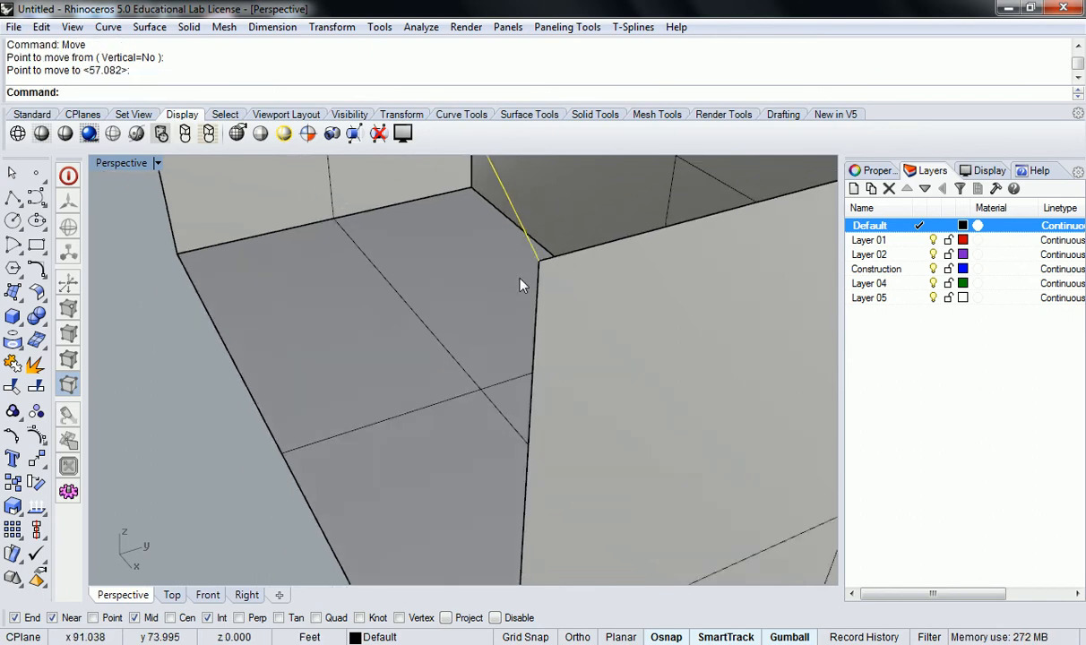
{"action": "right_click_drag", "start_coordinate": [464, 272], "coordinate": [547, 271]}
{"action": "scroll", "coordinate": [437, 269], "scroll_direction": "down", "scroll_amount": 4}
{"action": "right_click_drag", "start_coordinate": [358, 267], "coordinate": [594, 289], "text": "shift"}
{"action": "key", "text": "Escape"}
{"action": "left_click_drag", "start_coordinate": [450, 184], "coordinate": [529, 528]}
{"action": "right_click_drag", "start_coordinate": [529, 529], "coordinate": [509, 323]}
{"action": "left_click", "coordinate": [481, 244], "text": "ctrl"}
{"action": "type", "text": "Plan"}
{"action": "key", "text": "Return"}
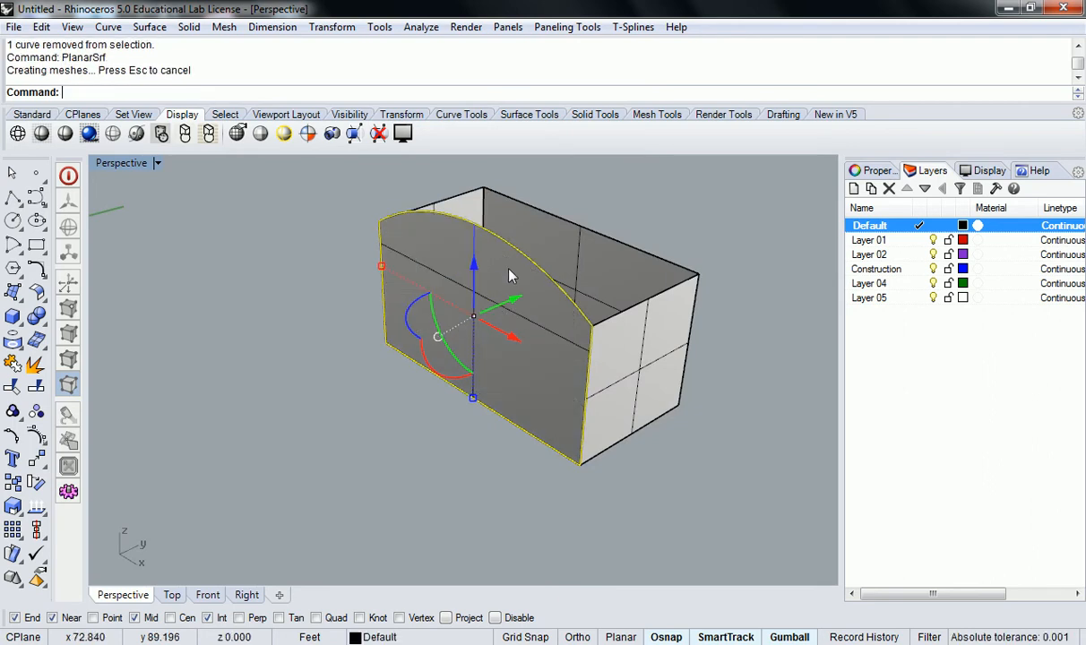
{"action": "key", "text": "Escape"}
Step: Loft a roof surface in Normal style between the front arc and the straight upper back edge
{"action": "right_click_drag", "start_coordinate": [678, 247], "coordinate": [636, 274]}
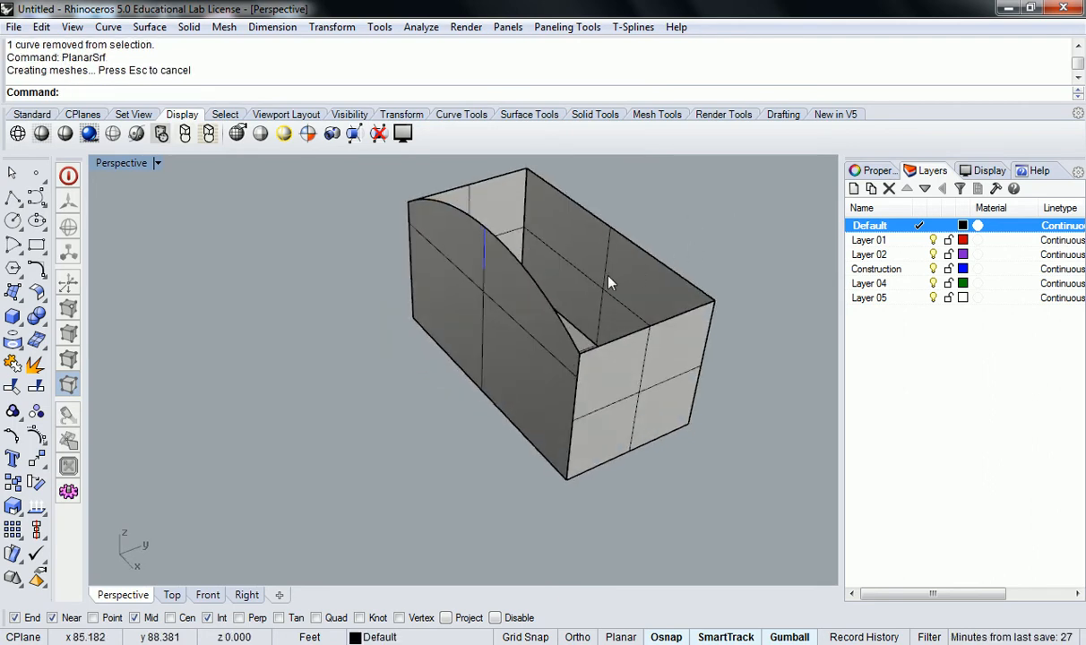
{"action": "left_click", "coordinate": [592, 307]}
{"action": "left_click", "coordinate": [633, 359]}
{"action": "type", "text": "Loft"}
{"action": "key", "text": "Return"}
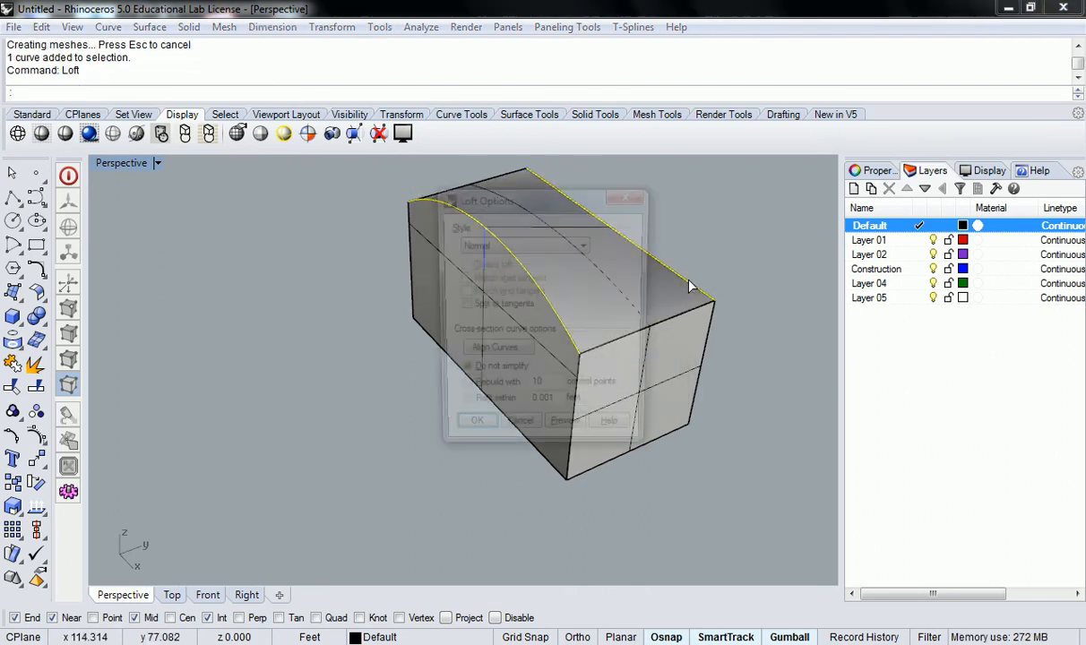
{"action": "left_click", "coordinate": [466, 435]}
{"action": "key", "text": "Escape"}
{"action": "right_click_drag", "start_coordinate": [432, 342], "coordinate": [504, 383]}
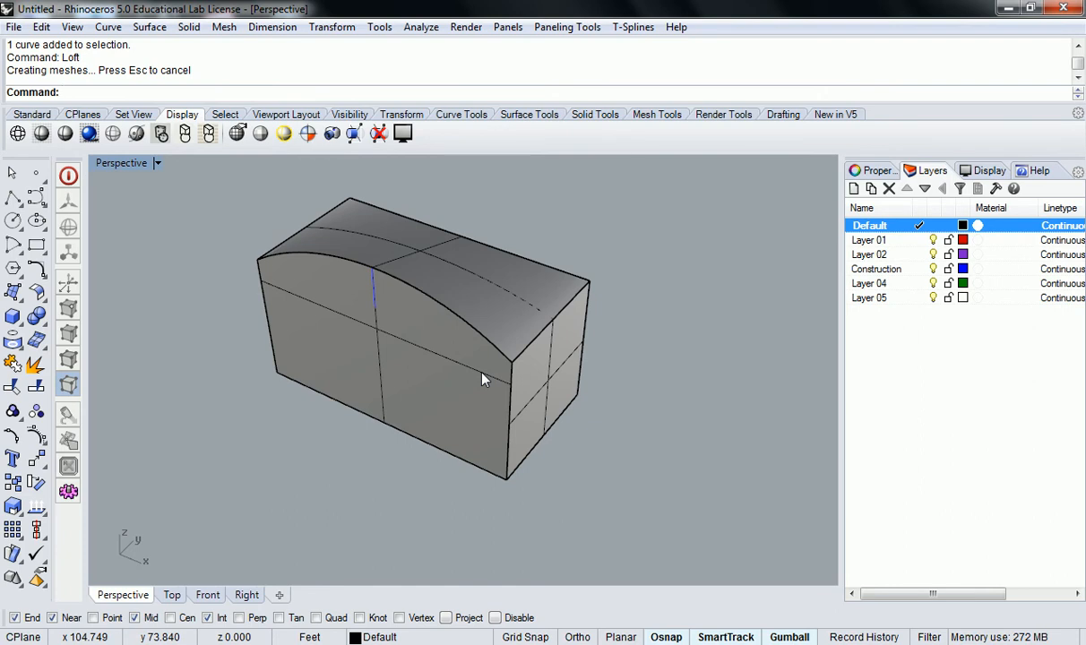
Step: Make Layer 01 the current layer and rename it Slab
{"action": "double_click", "coordinate": [890, 242]}
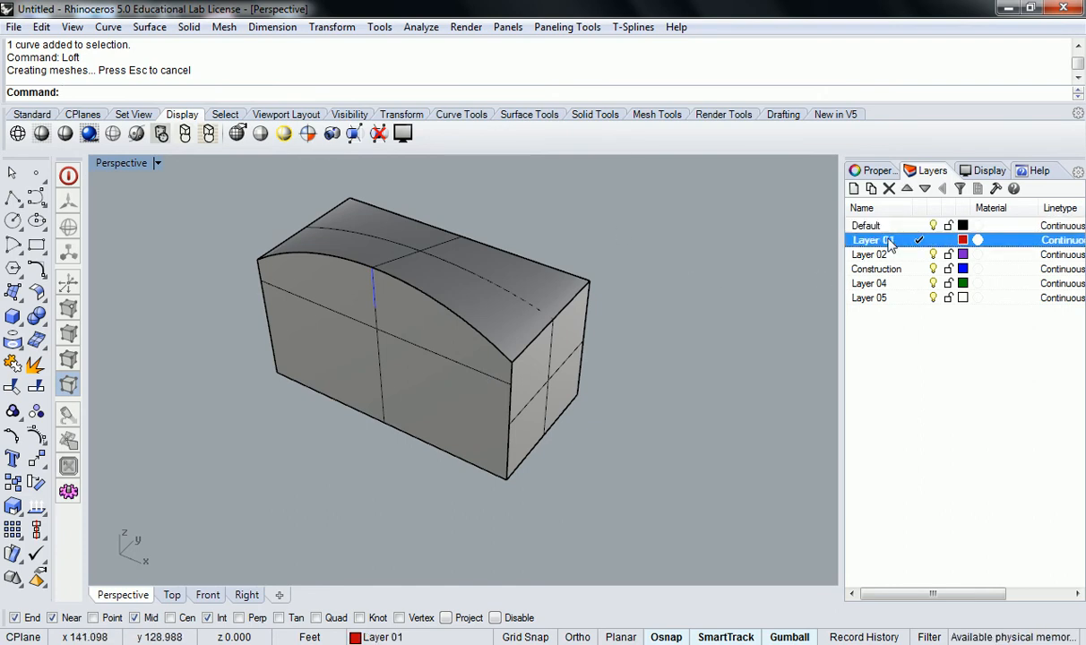
{"action": "left_click", "coordinate": [894, 245]}
{"action": "left_click_drag", "start_coordinate": [894, 245], "coordinate": [797, 236]}
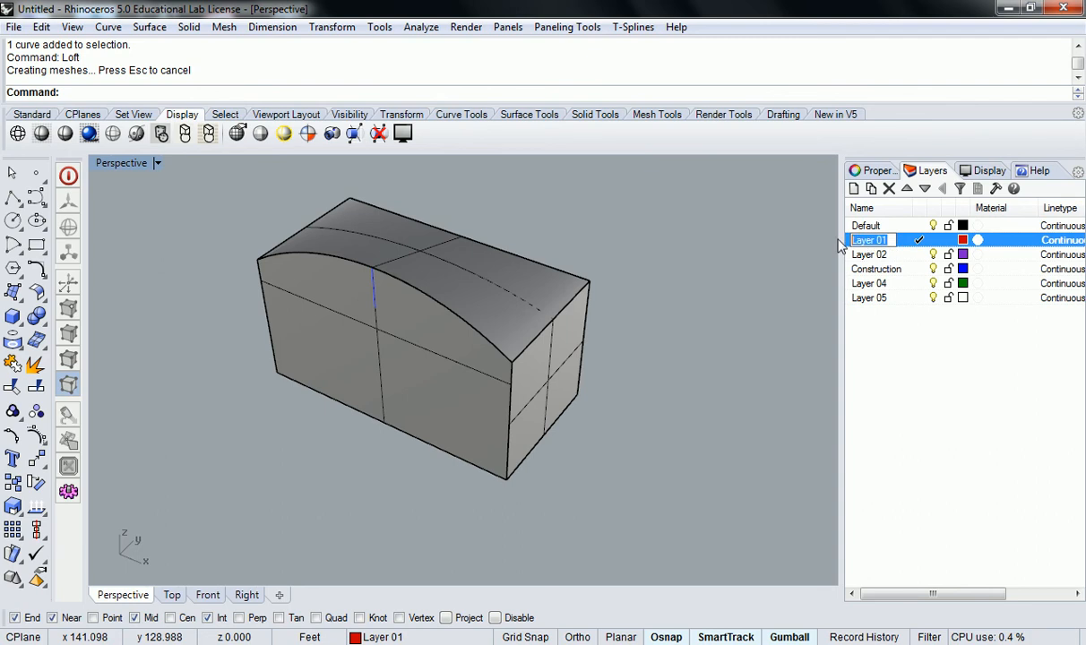
{"action": "type", "text": "Slab"}
{"action": "key", "text": "Return"}
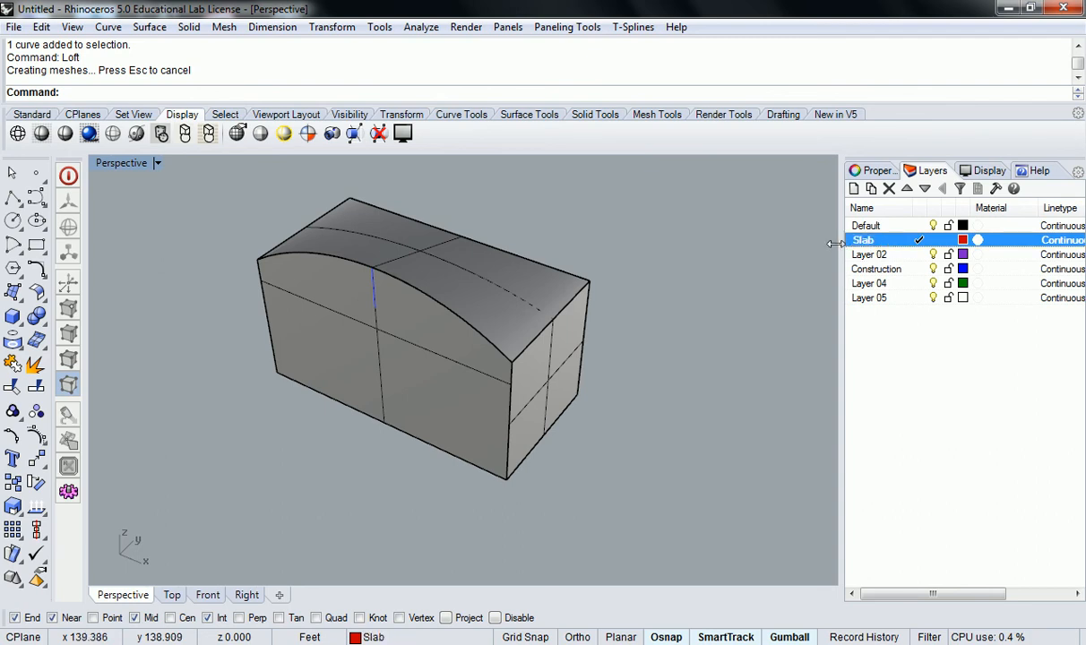
Step: Assign the bottom surface of the building form to the Slab layer
{"action": "right_click_drag", "start_coordinate": [627, 475], "coordinate": [501, 393]}
{"action": "left_click", "coordinate": [525, 457]}
{"action": "left_click", "coordinate": [375, 637]}
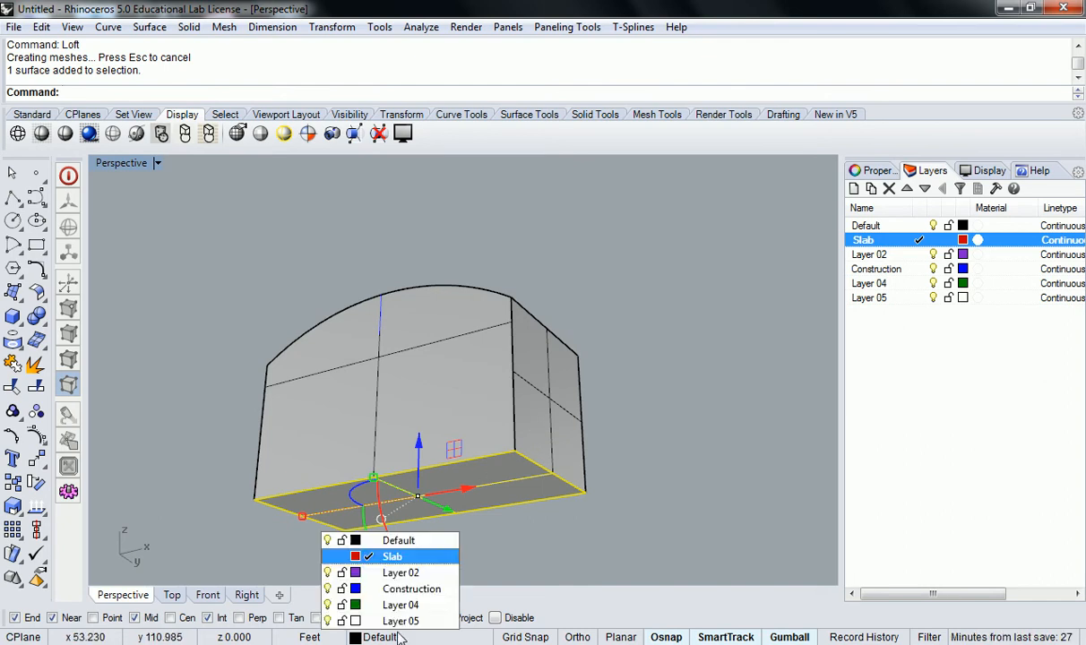
{"action": "left_click", "coordinate": [385, 556]}
Step: Extrude the bottom surface as a solid by -1' to give the floor slab its thickness below the building
{"action": "right_click_drag", "start_coordinate": [617, 376], "coordinate": [625, 451]}
{"action": "type", "text": "ExtrudeSrf"}
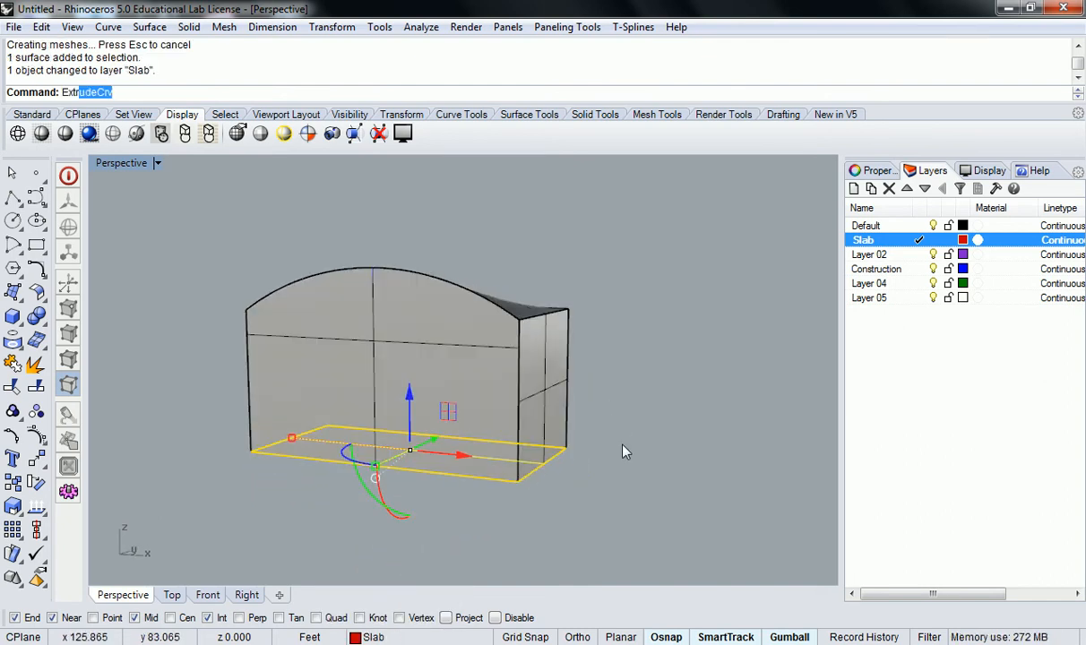
{"action": "key", "text": "Return"}
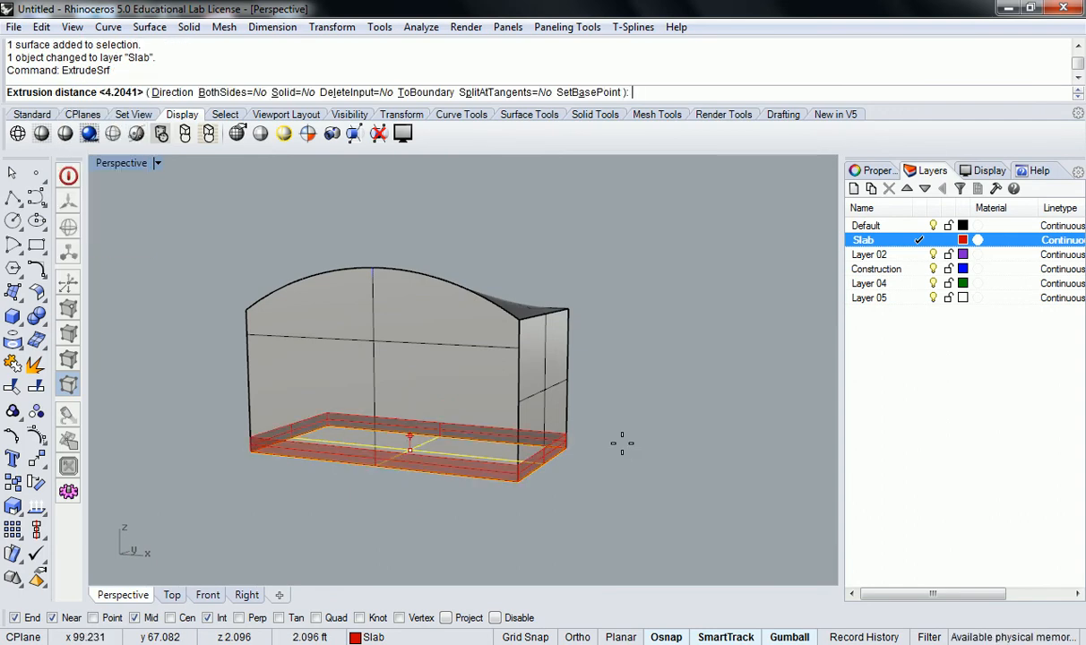
{"action": "left_click", "coordinate": [285, 91]}
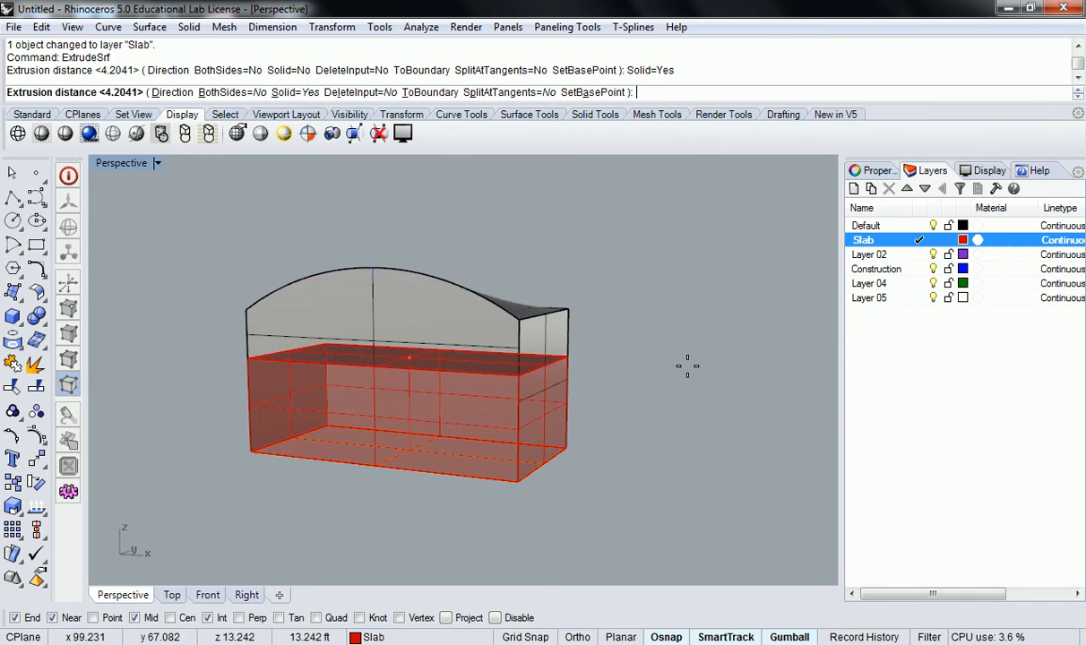
{"action": "type", "text": "-1'"}
{"action": "key", "text": "Return"}
{"action": "right_click_drag", "start_coordinate": [690, 375], "coordinate": [527, 425]}
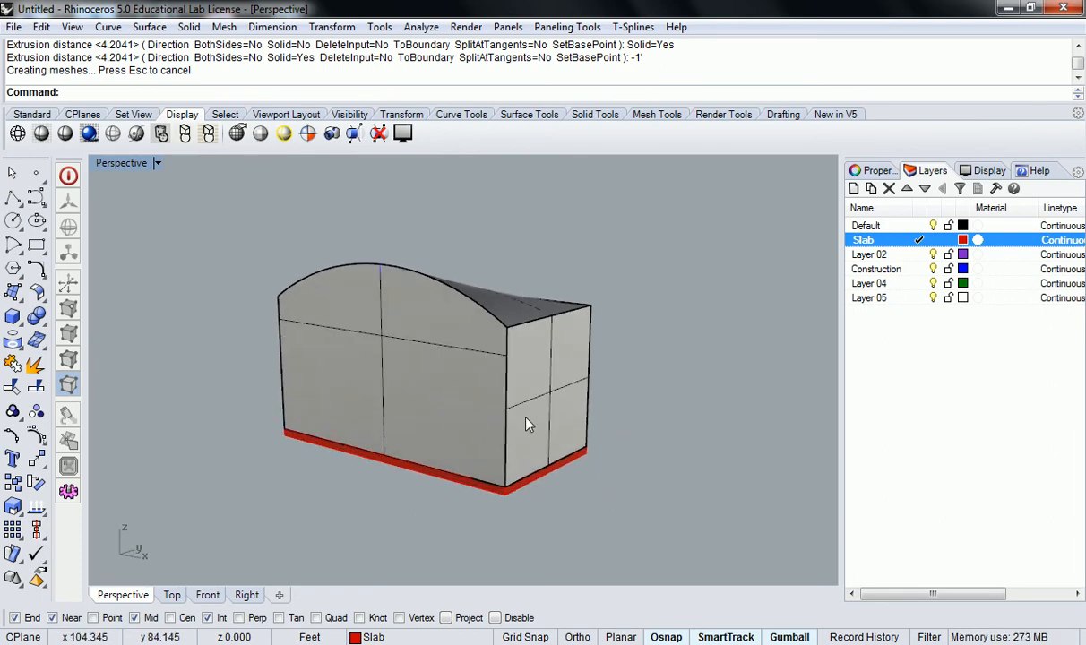
{"action": "right_click_drag", "start_coordinate": [528, 425], "coordinate": [536, 400]}
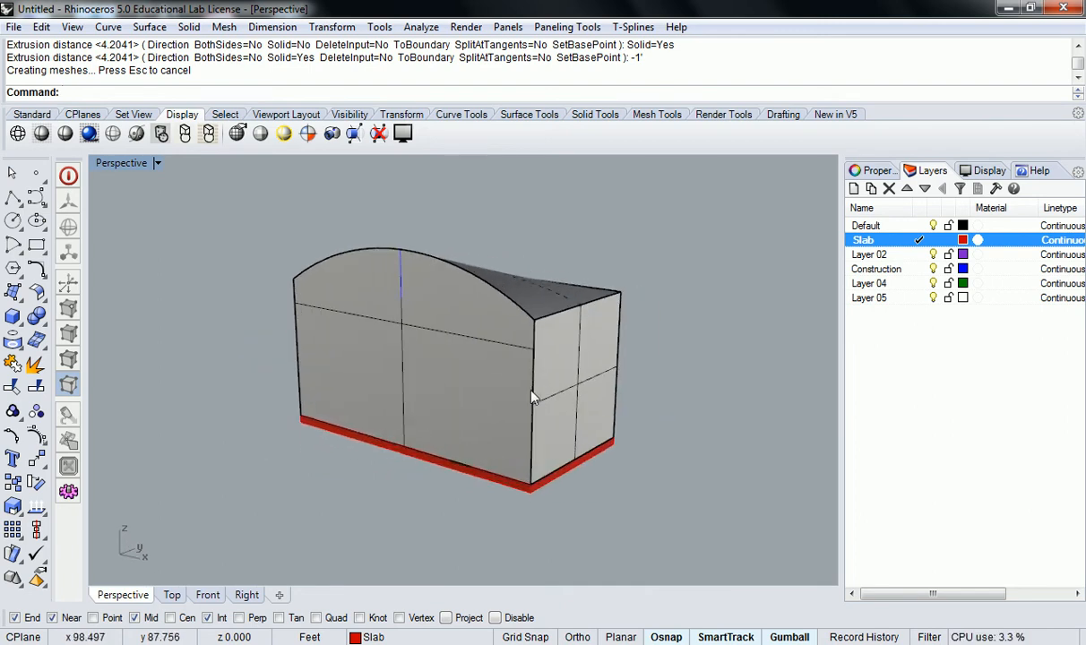
Step: Make Layer 02 the current layer and rename it Walls
{"action": "left_click", "coordinate": [910, 256]}
{"action": "left_click", "coordinate": [881, 254]}
{"action": "type", "text": "Walls"}
{"action": "key", "text": "Return"}
Step: Join the four wall surfaces and the curved roof surface into one polysurface
{"action": "right_click_drag", "start_coordinate": [708, 282], "coordinate": [565, 280]}
{"action": "left_click", "coordinate": [518, 395]}
{"action": "left_click", "coordinate": [467, 346], "text": "shift"}
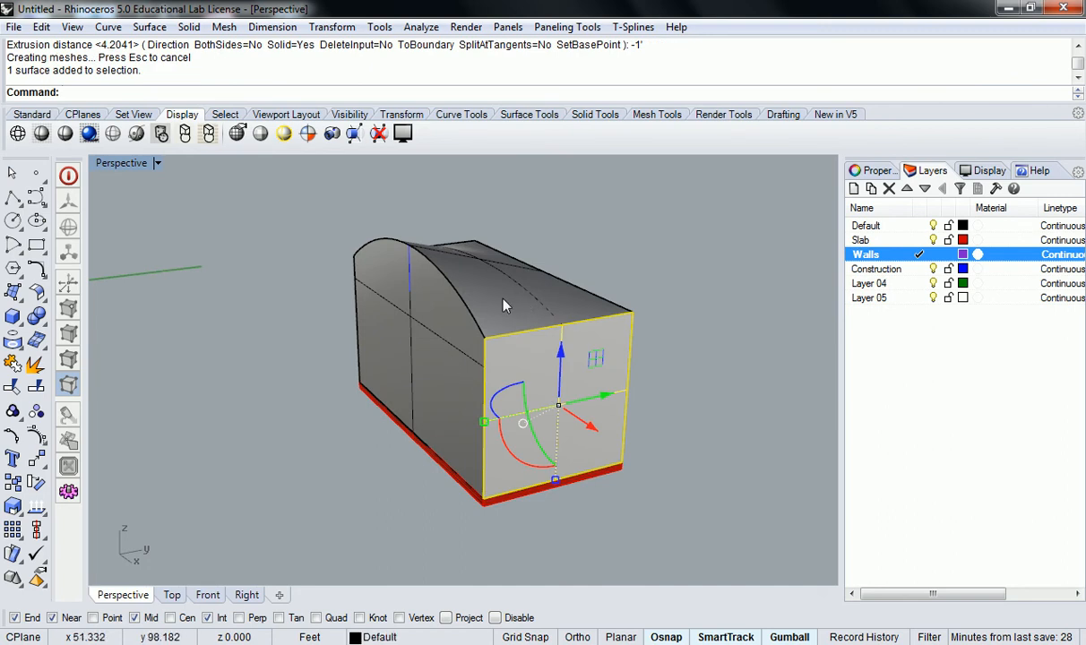
{"action": "left_click", "coordinate": [517, 289], "text": "shift"}
{"action": "right_click_drag", "start_coordinate": [697, 305], "coordinate": [525, 366]}
{"action": "right_click_drag", "start_coordinate": [612, 427], "coordinate": [477, 404]}
{"action": "type", "text": "join"}
{"action": "key", "text": "Return"}
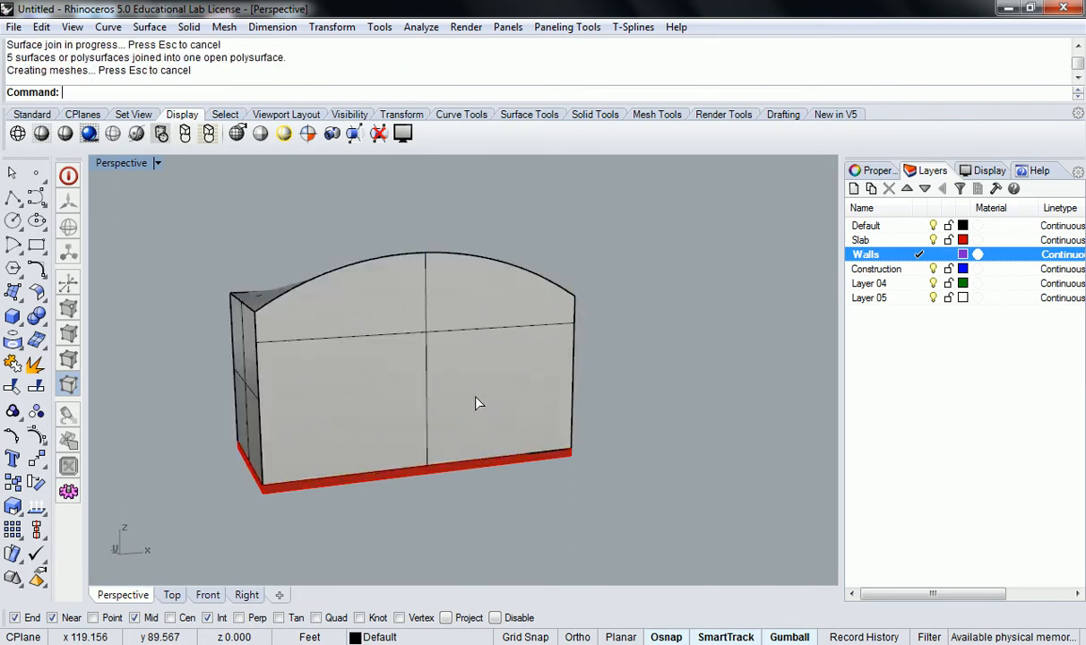
Step: Assign the joined wall and roof polysurface to the Walls layer
{"action": "left_click", "coordinate": [377, 637]}
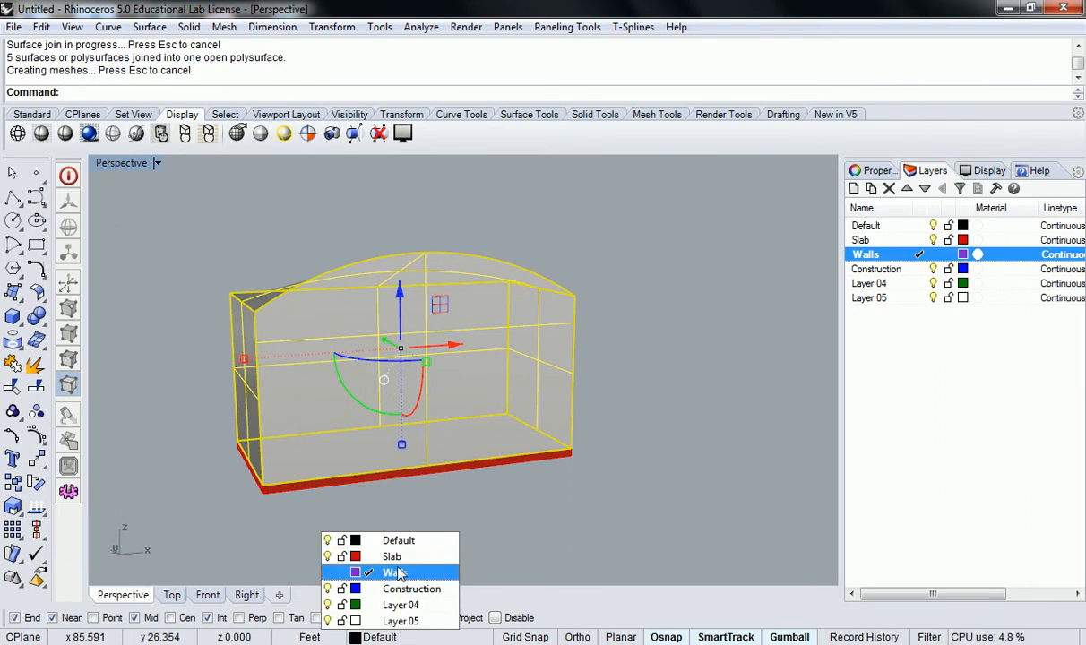
{"action": "left_click", "coordinate": [363, 572]}
{"action": "key", "text": "Escape"}
{"action": "right_click_drag", "start_coordinate": [313, 377], "coordinate": [442, 378]}
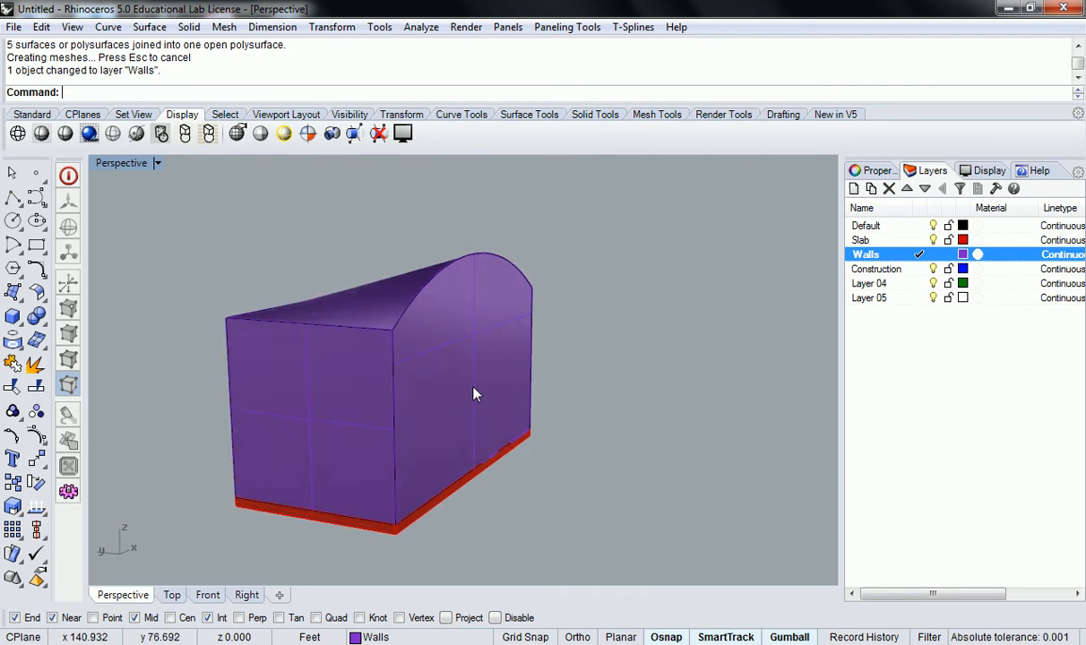
{"action": "left_click", "coordinate": [442, 378]}
{"action": "right_click_drag", "start_coordinate": [655, 414], "coordinate": [593, 432]}
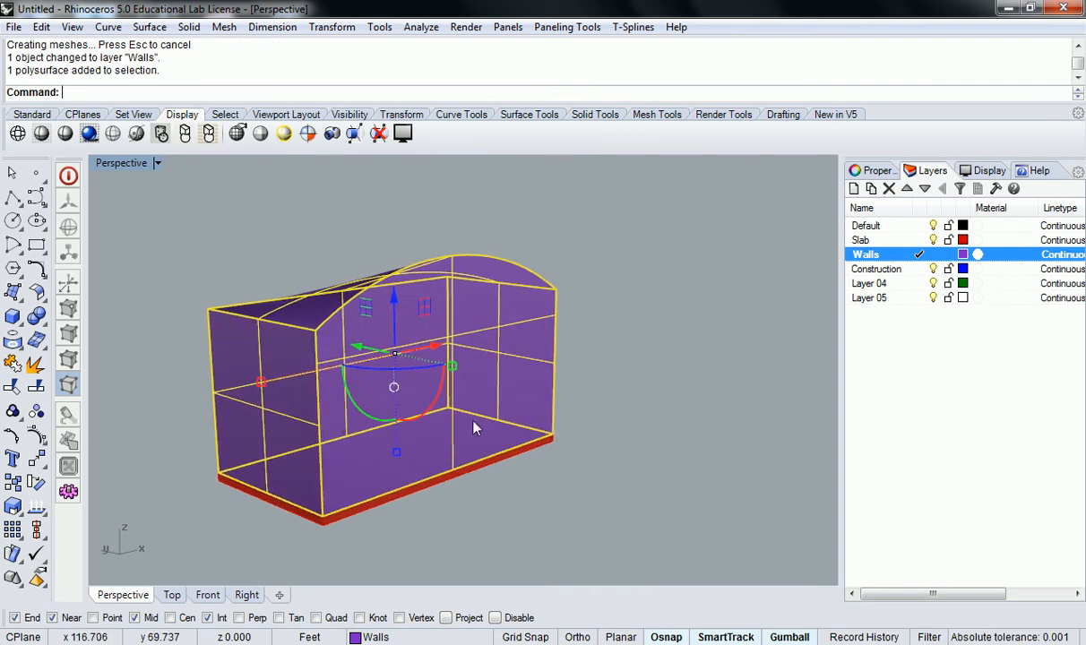
{"action": "key", "text": "Escape"}
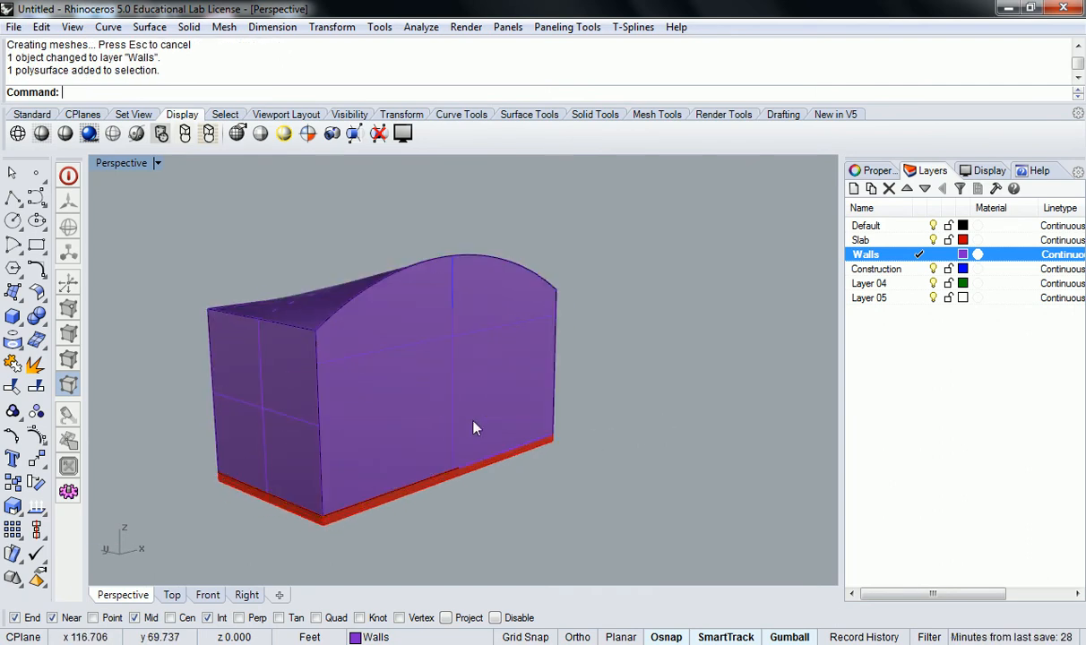
{"action": "right_click_drag", "start_coordinate": [510, 408], "coordinate": [587, 369]}
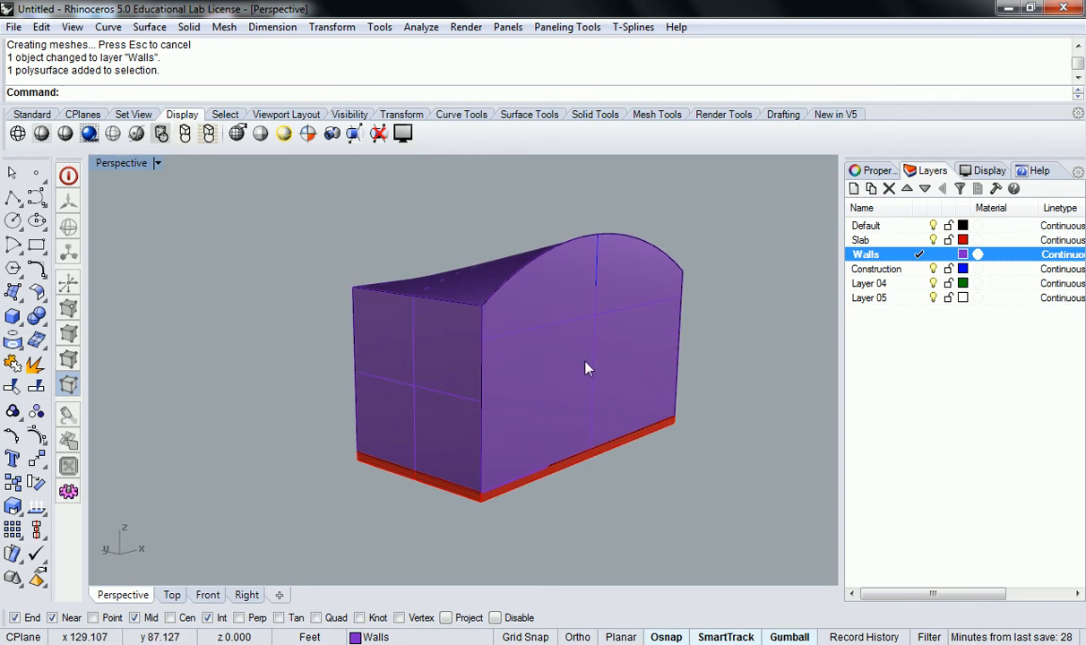
Step: Return to the four-viewport layout and make Layer 05 the current layer
{"action": "double_click", "coordinate": [116, 163]}
{"action": "left_click", "coordinate": [347, 444]}
{"action": "right_click_drag", "start_coordinate": [538, 446], "coordinate": [526, 439]}
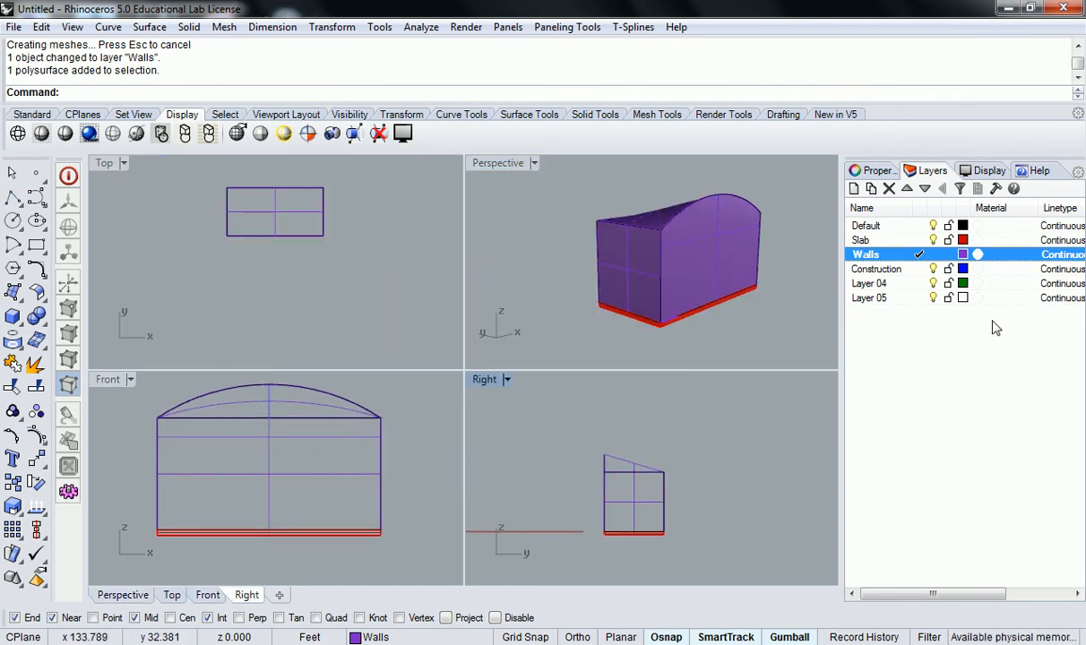
{"action": "left_click", "coordinate": [917, 300]}
{"action": "left_click", "coordinate": [917, 300]}
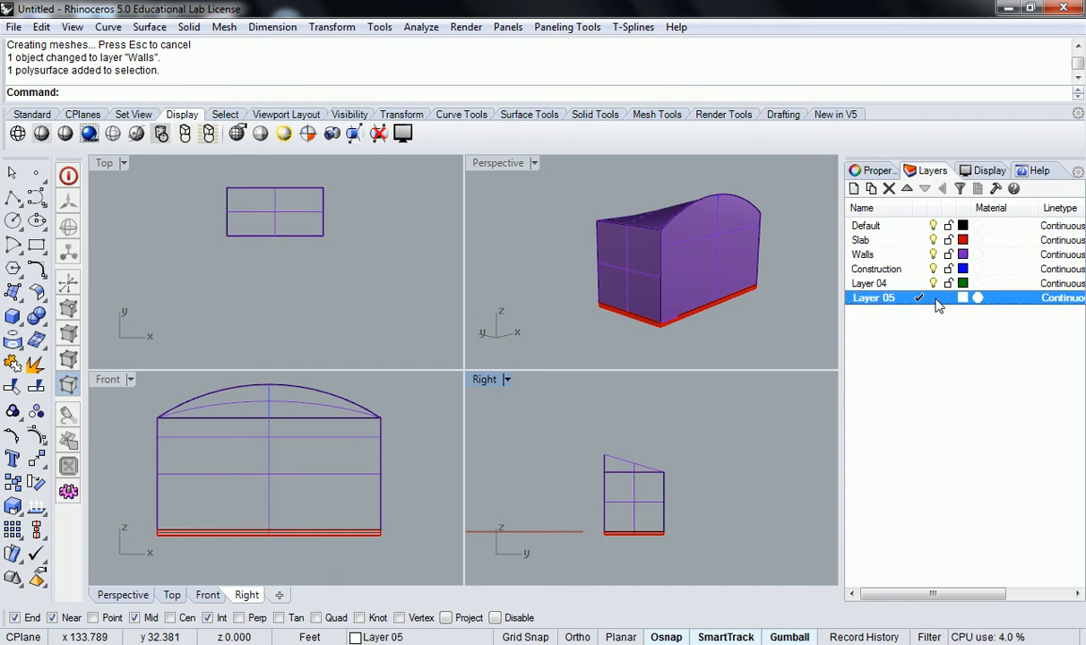
Step: Draw a rectangular clipping plane in the Right view and move it along the X axis so that it cuts the building
{"action": "right_click_drag", "start_coordinate": [716, 450], "coordinate": [679, 445]}
{"action": "type", "text": "Clippin"}
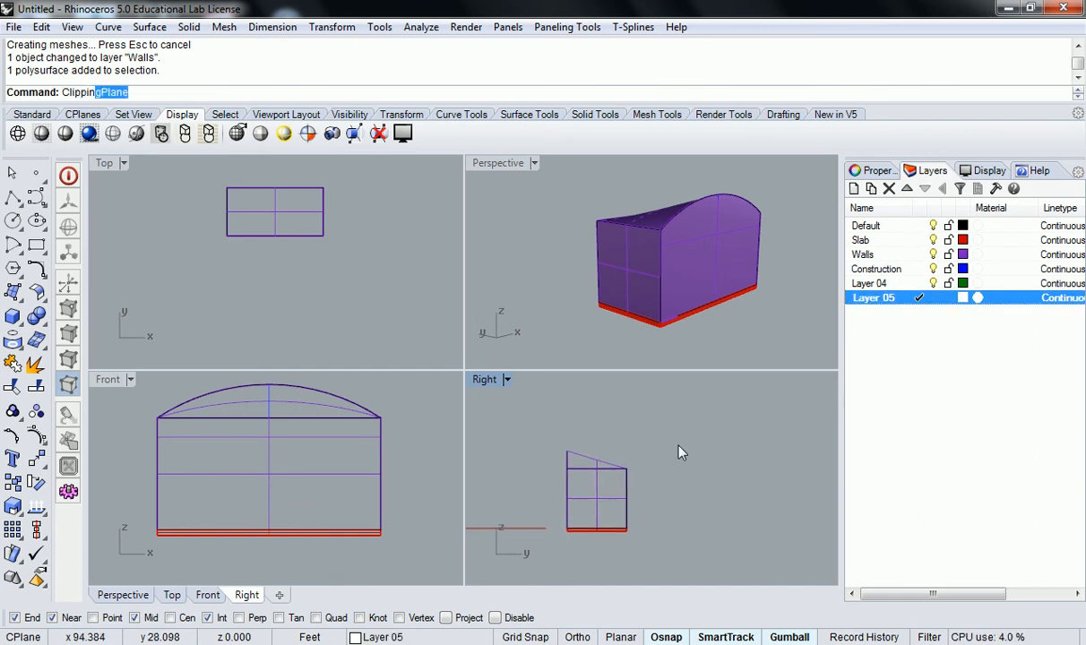
{"action": "key", "text": "Return"}
{"action": "left_click", "coordinate": [681, 434]}
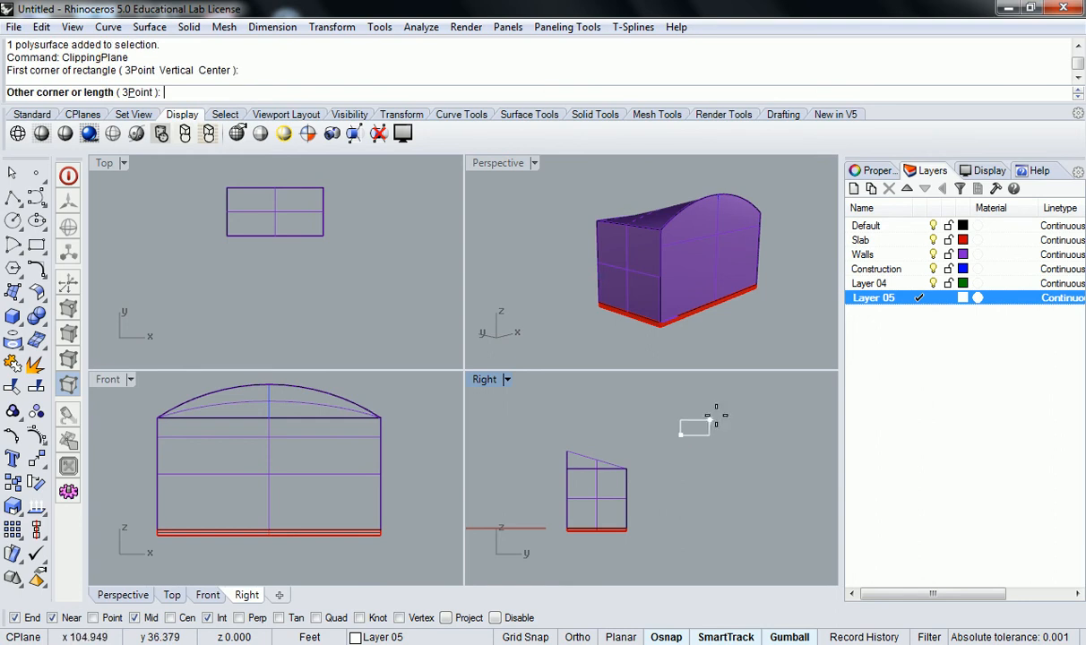
{"action": "left_click", "coordinate": [740, 376]}
{"action": "right_click_drag", "start_coordinate": [584, 357], "coordinate": [598, 300]}
{"action": "left_click_drag", "start_coordinate": [631, 215], "coordinate": [740, 217]}
{"action": "left_click", "coordinate": [579, 435]}
{"action": "right_click_drag", "start_coordinate": [595, 449], "coordinate": [611, 437]}
{"action": "scroll", "coordinate": [603, 474], "scroll_direction": "up", "scroll_amount": 8}
{"action": "mouse_move", "coordinate": [634, 483]}
{"action": "right_mouse_down"}
{"action": "mouse_move", "coordinate": [628, 458]}
{"action": "mouse_move", "coordinate": [636, 482]}
{"action": "right_mouse_up"}
{"action": "right_click_drag", "start_coordinate": [698, 308], "coordinate": [701, 363]}
{"action": "scroll", "coordinate": [640, 258], "scroll_direction": "up", "scroll_amount": 3}
{"action": "right_click_drag", "start_coordinate": [640, 257], "coordinate": [684, 267]}
Step: Offset the walls polysurface inward by 0.5 ft as a solid with sharp corners, deleting the input
{"action": "left_click", "coordinate": [708, 242]}
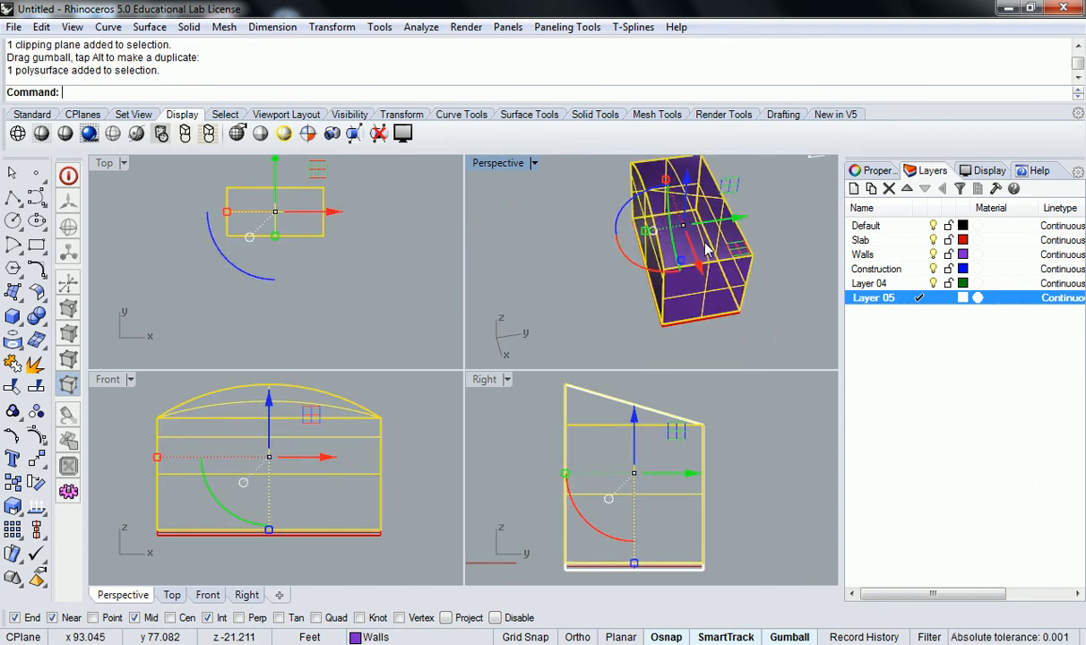
{"action": "type", "text": "OffsetSrf"}
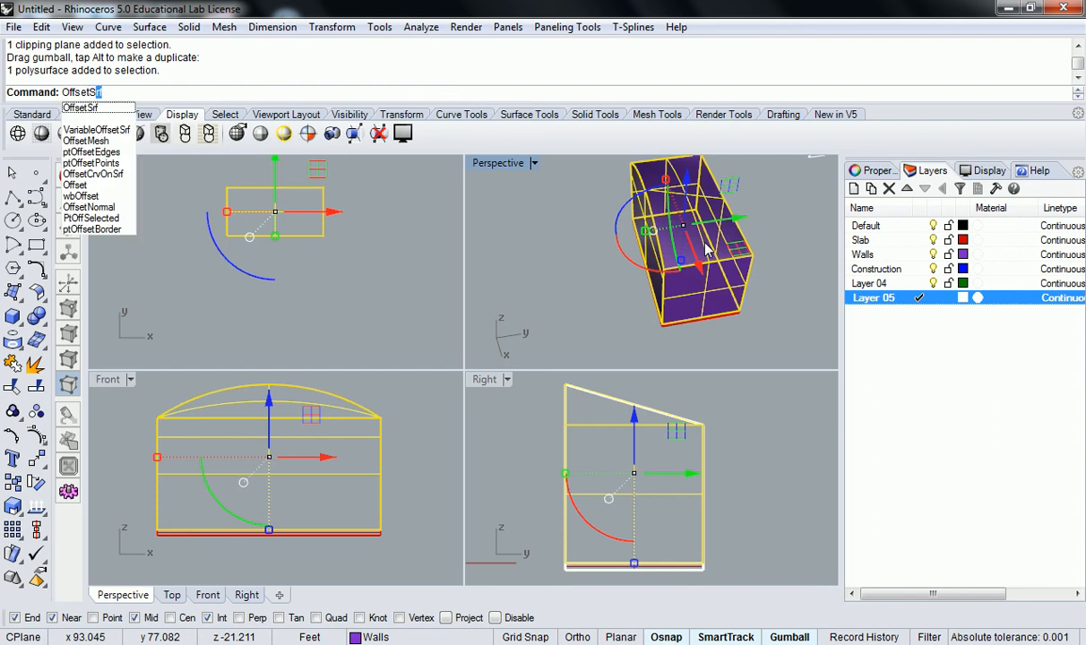
{"action": "key", "text": "Return"}
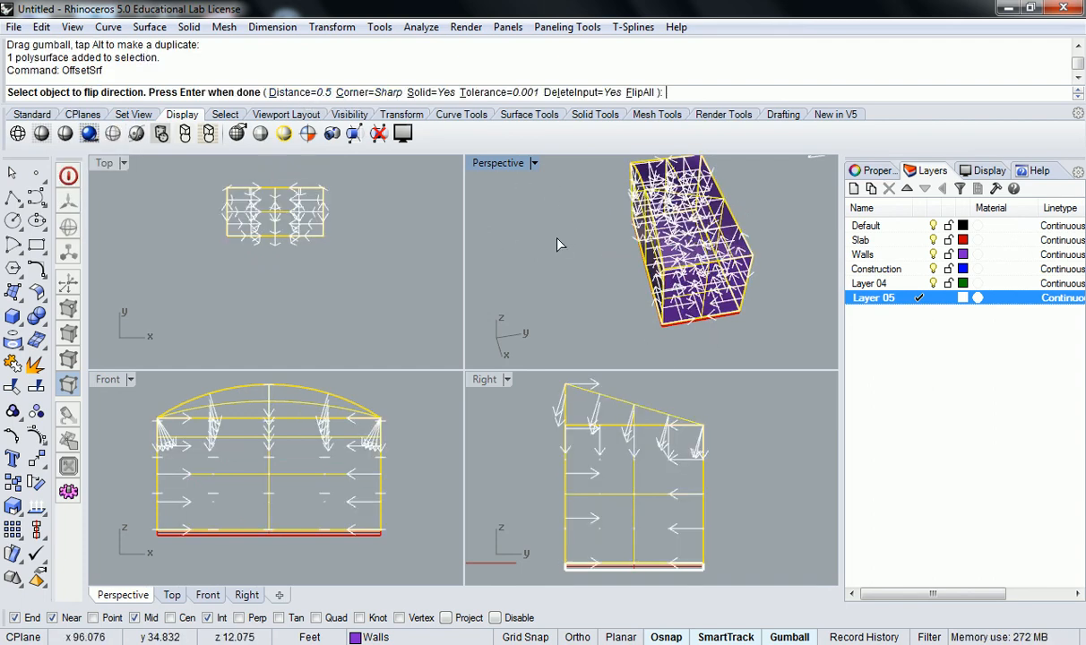
{"action": "key", "text": "Return"}
Step: Examine the wall and roof thickness of the offset solid in the clipped section of the Right view
{"action": "left_click", "coordinate": [700, 439]}
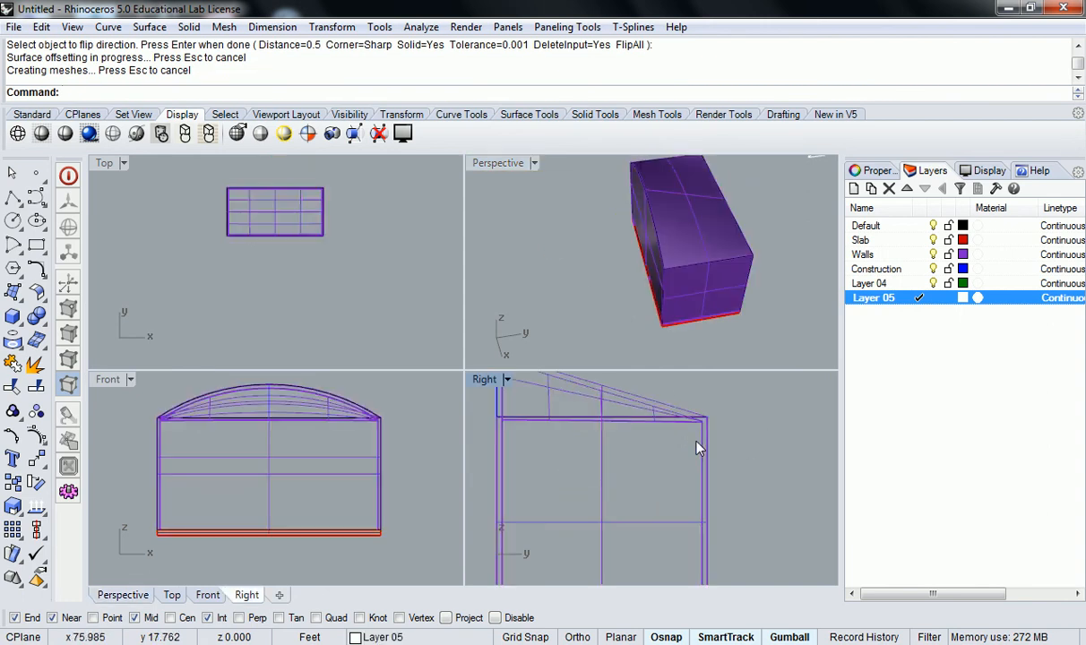
{"action": "right_click_drag", "start_coordinate": [737, 436], "coordinate": [672, 436]}
{"action": "right_click_drag", "start_coordinate": [776, 230], "coordinate": [729, 187], "text": "shift"}
{"action": "left_click", "coordinate": [767, 204]}
{"action": "left_click", "coordinate": [695, 332]}
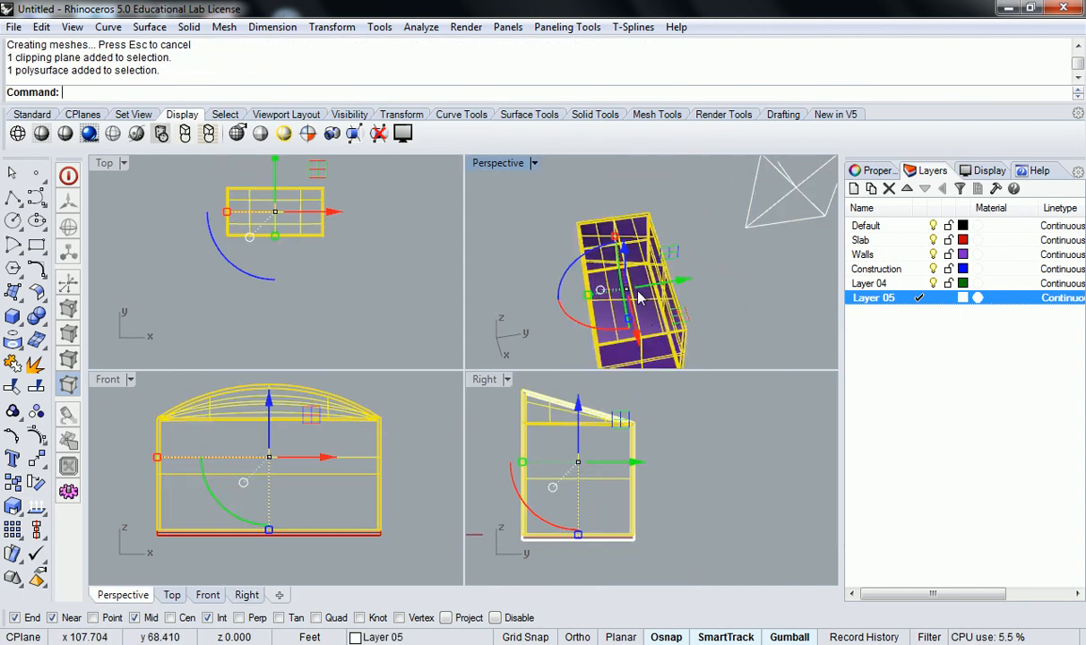
{"action": "left_click", "coordinate": [675, 453]}
{"action": "right_click_drag", "start_coordinate": [655, 461], "coordinate": [681, 457]}
{"action": "right_click_drag", "start_coordinate": [625, 433], "coordinate": [632, 441]}
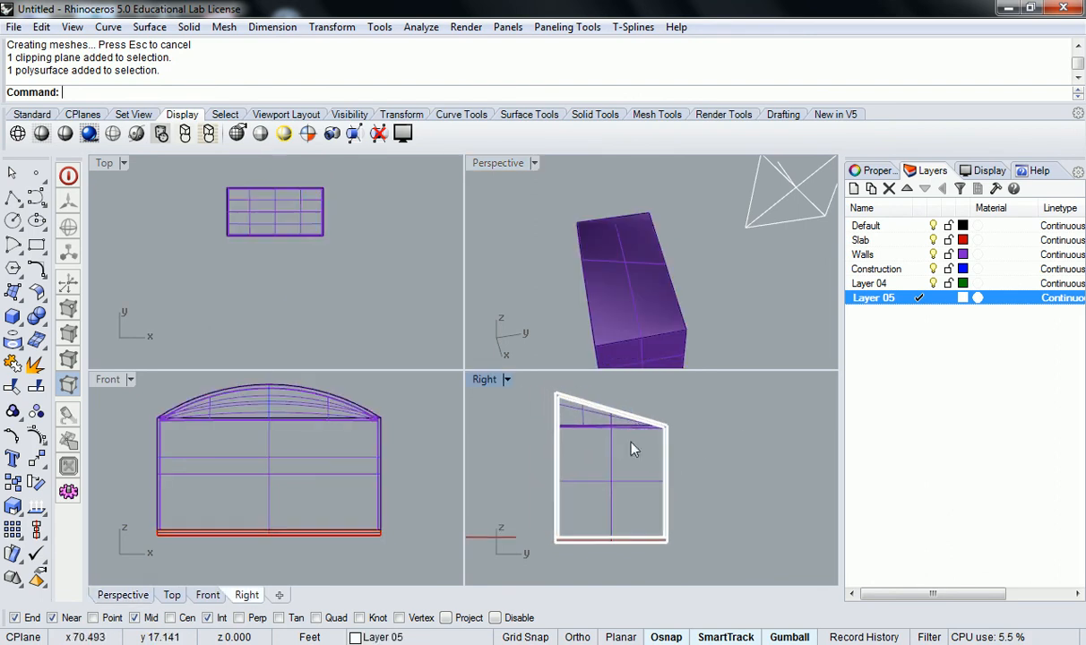
{"action": "double_click", "coordinate": [488, 380]}
{"action": "scroll", "coordinate": [403, 340], "scroll_direction": "down", "scroll_amount": 1}
{"action": "scroll", "coordinate": [410, 343], "scroll_direction": "up", "scroll_amount": 1}
{"action": "right_click_drag", "start_coordinate": [409, 342], "coordinate": [433, 335]}
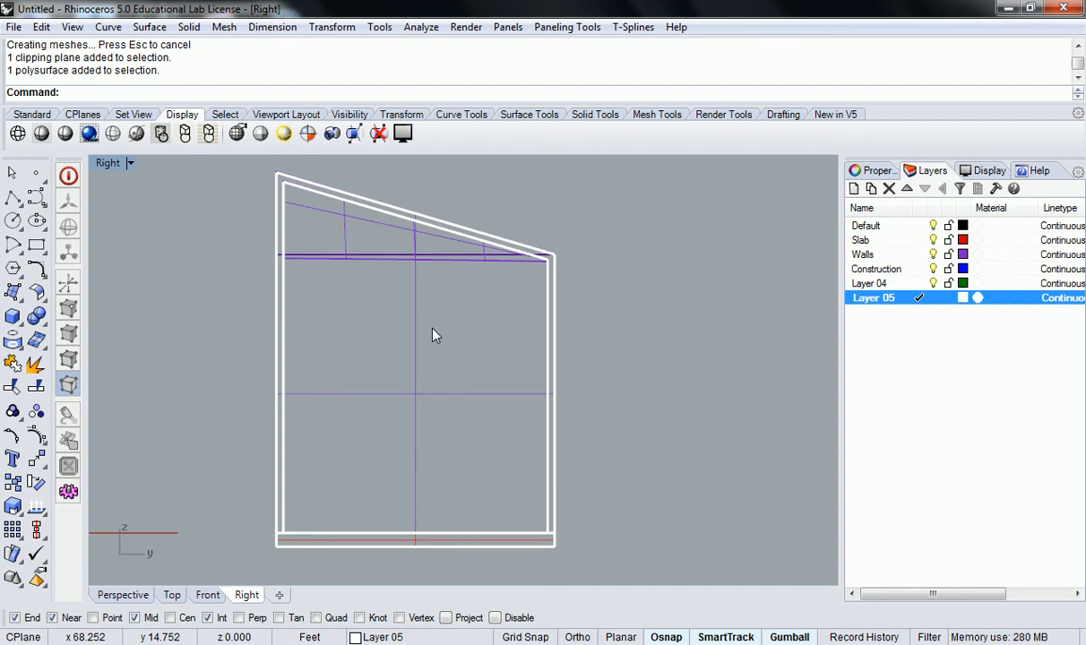
Step: Examine the offset walls and the slab below them from several angles in the Perspective view
{"action": "double_click", "coordinate": [108, 165]}
{"action": "right_click_drag", "start_coordinate": [383, 263], "coordinate": [447, 259]}
{"action": "right_click_drag", "start_coordinate": [586, 288], "coordinate": [670, 284]}
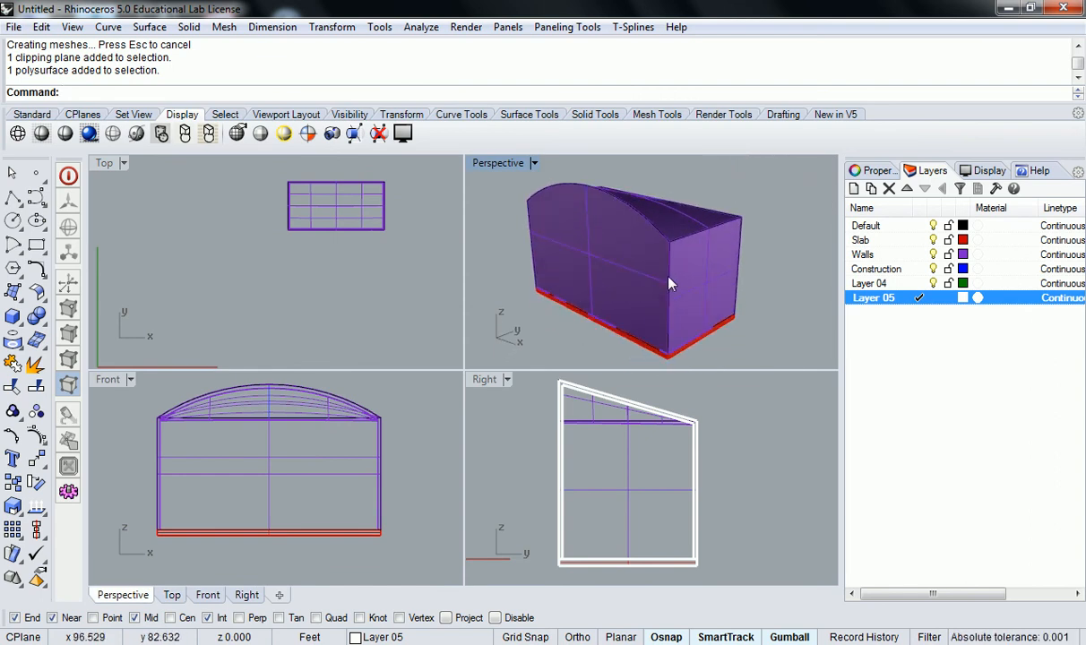
{"action": "left_click", "coordinate": [722, 314]}
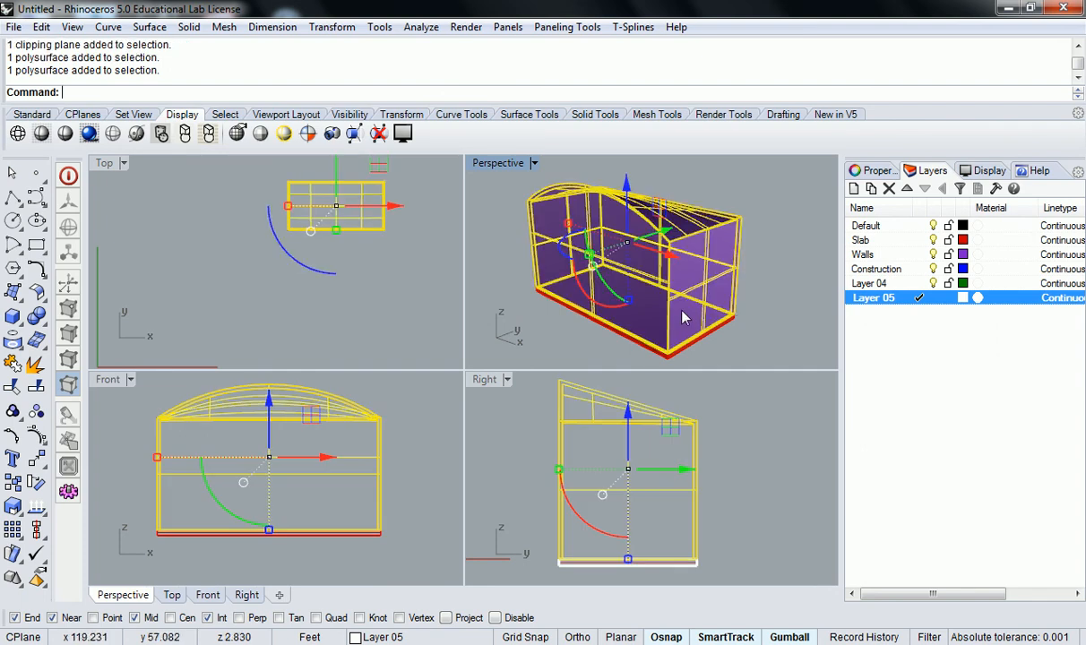
{"action": "left_click", "coordinate": [756, 285]}
{"action": "right_click_drag", "start_coordinate": [755, 284], "coordinate": [640, 278]}
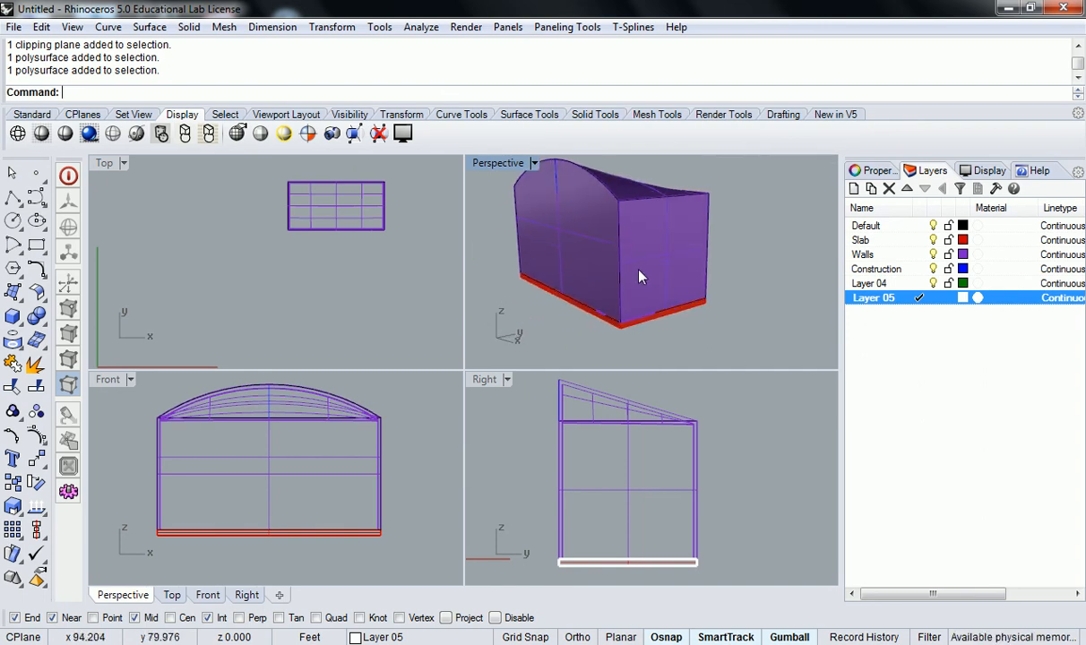
{"action": "double_click", "coordinate": [484, 162]}
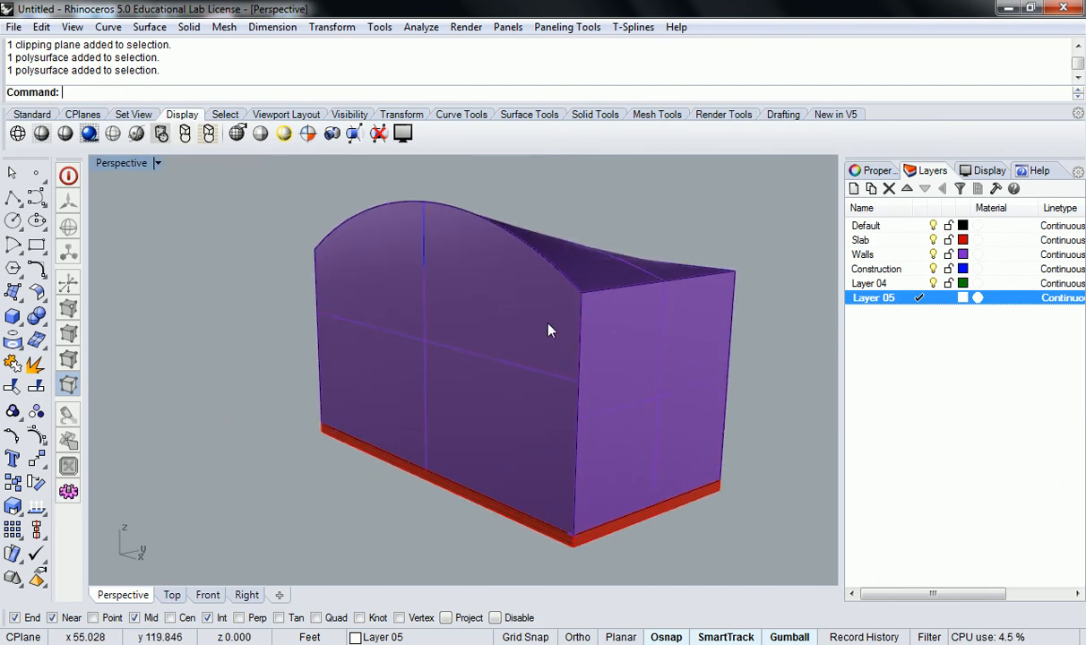
{"action": "right_click_drag", "start_coordinate": [688, 375], "coordinate": [638, 370]}
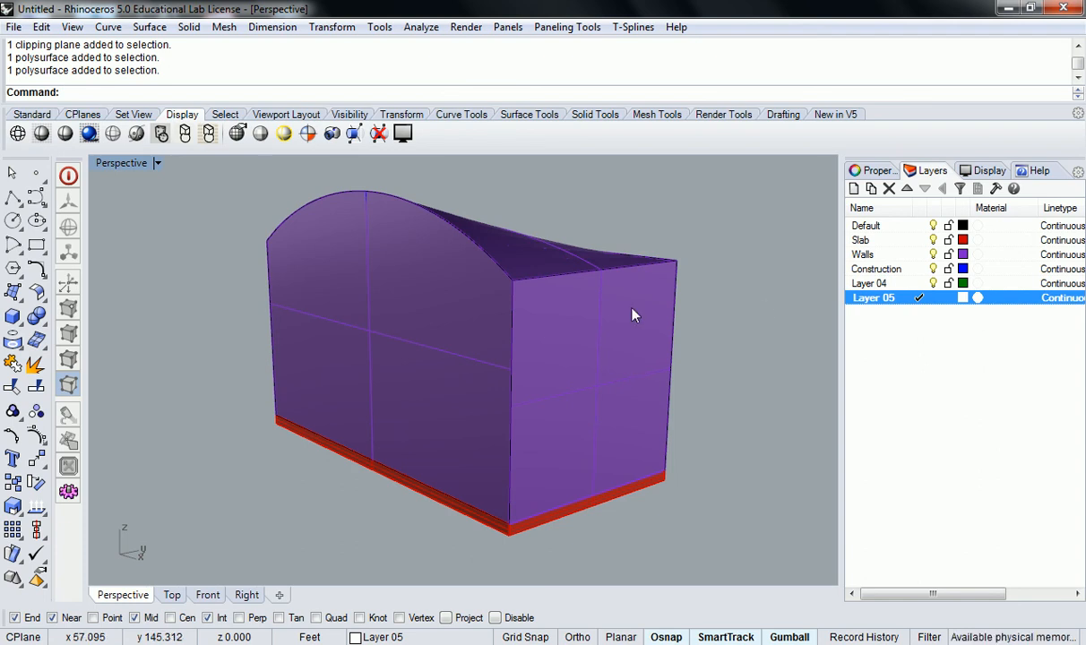
{"action": "double_click", "coordinate": [122, 163]}
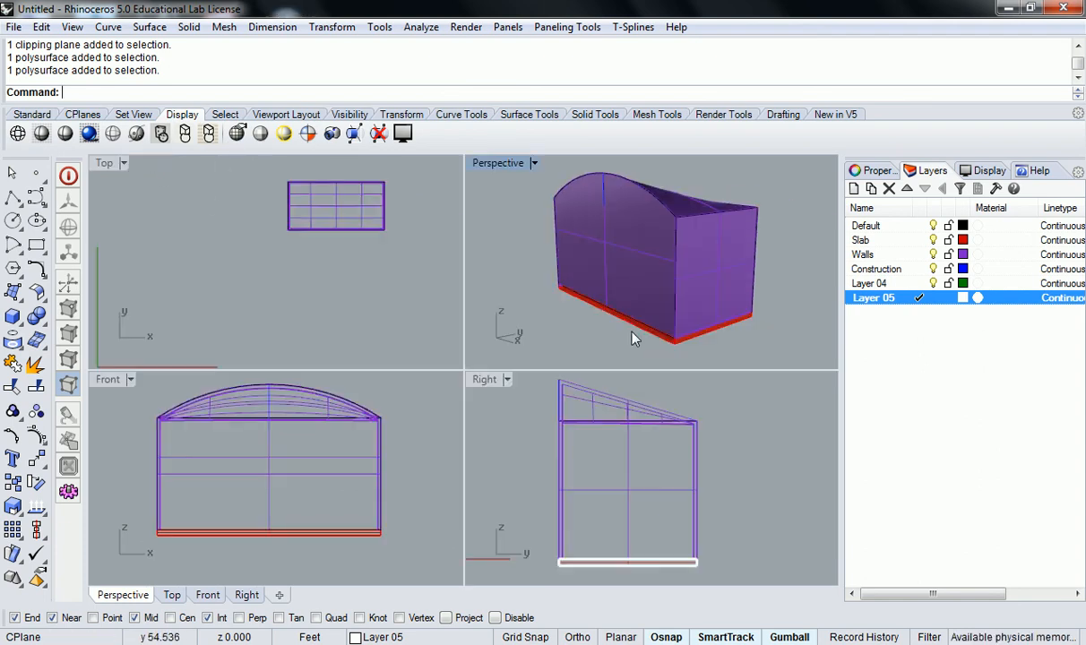
Step: Undo the surface offset of the walls
{"action": "key", "text": "ctrl+z"}
{"action": "left_click", "coordinate": [698, 375]}
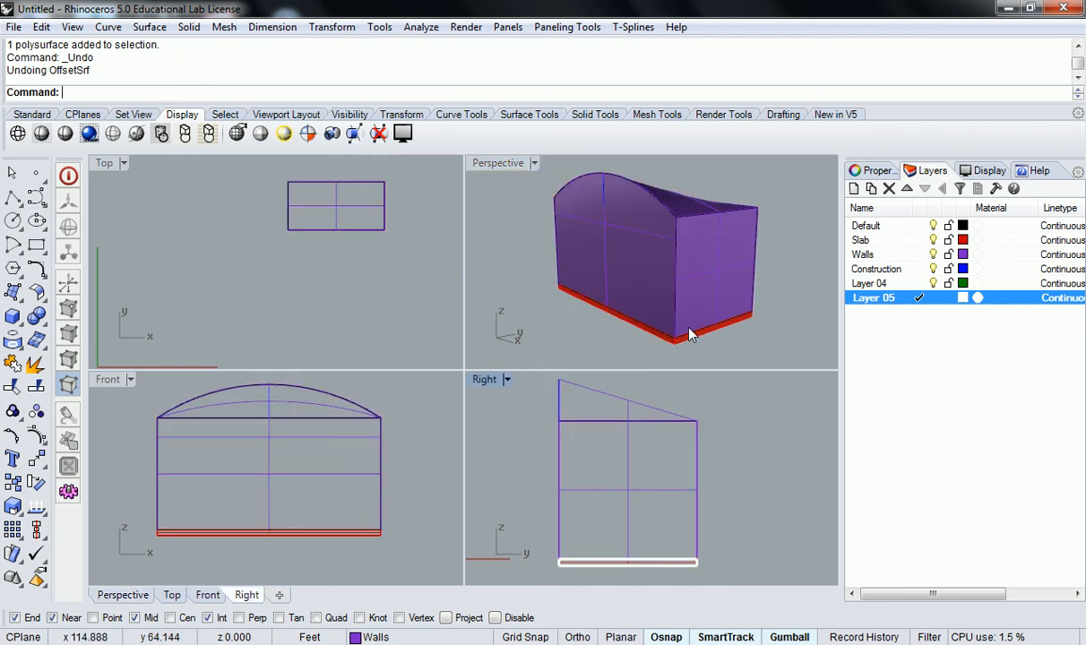
{"action": "scroll", "coordinate": [616, 235], "scroll_direction": "down", "scroll_amount": 4}
Step: Copy the walls polysurface to an empty spot beside the building in the Top view
{"action": "left_click", "coordinate": [614, 239]}
{"action": "right_click_drag", "start_coordinate": [679, 311], "coordinate": [714, 250]}
{"action": "type", "text": "Co"}
{"action": "key", "text": "Return"}
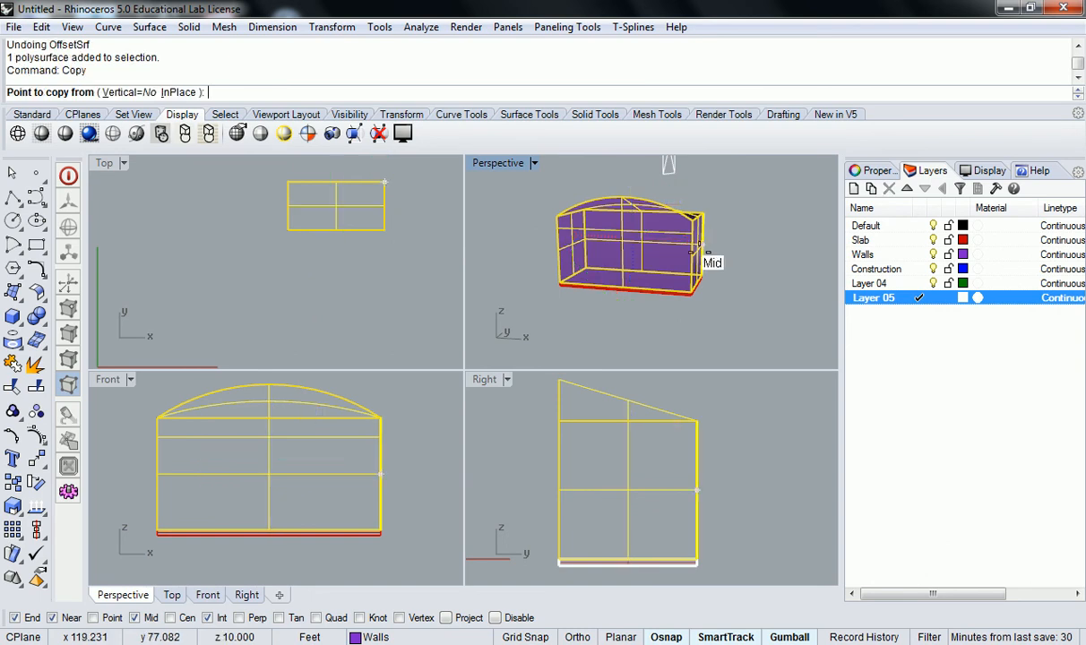
{"action": "scroll", "coordinate": [709, 247], "scroll_direction": "down", "scroll_amount": 2}
{"action": "scroll", "coordinate": [400, 250], "scroll_direction": "down", "scroll_amount": 2}
{"action": "left_click", "coordinate": [385, 294]}
{"action": "left_click", "coordinate": [281, 295]}
{"action": "key", "text": "Return"}
Step: Delete the copied walls polysurface beside the original building
{"action": "right_click_drag", "start_coordinate": [537, 278], "coordinate": [641, 310]}
{"action": "left_click", "coordinate": [690, 285]}
{"action": "key", "text": "Escape"}
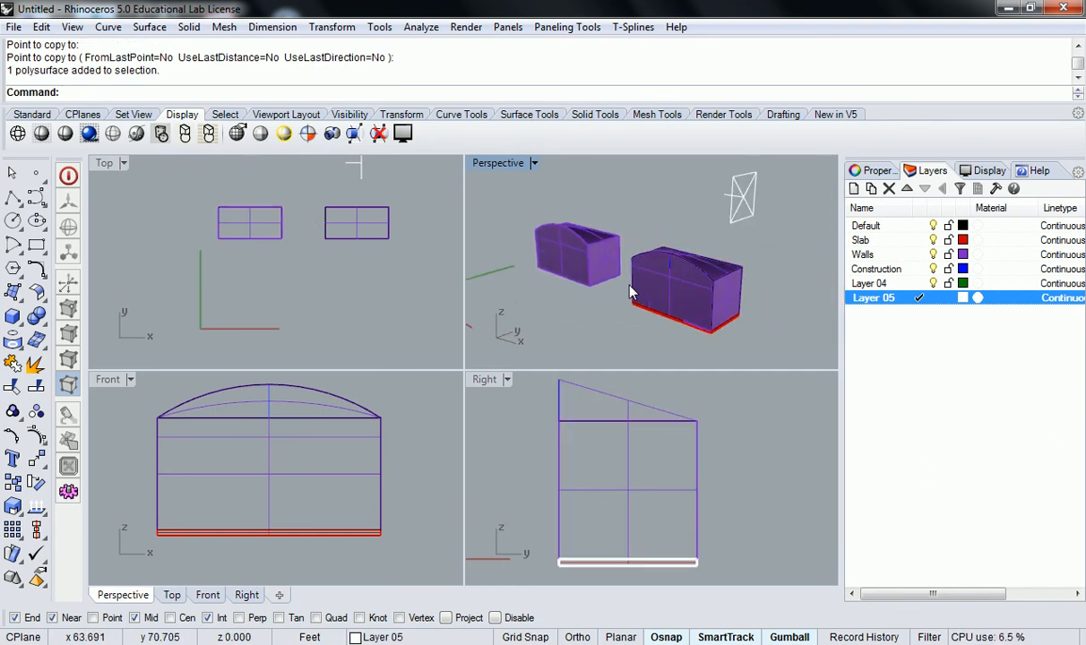
{"action": "left_click", "coordinate": [602, 258]}
{"action": "key", "text": "Delete"}
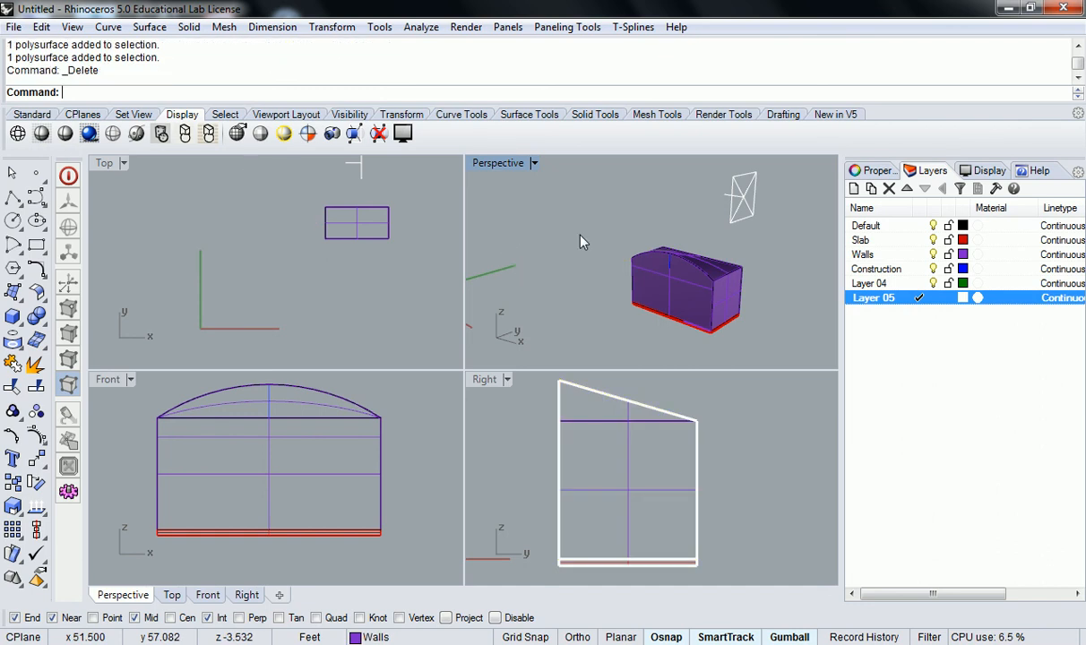
Step: Examine the walls polysurface in the Perspective view and its clipped section in the Right view
{"action": "scroll", "coordinate": [738, 314], "scroll_direction": "up", "scroll_amount": 5}
{"action": "scroll", "coordinate": [681, 292], "scroll_direction": "up", "scroll_amount": 6}
{"action": "scroll", "coordinate": [720, 299], "scroll_direction": "down", "scroll_amount": 7}
{"action": "right_click_drag", "start_coordinate": [726, 276], "coordinate": [679, 240], "text": "shift"}
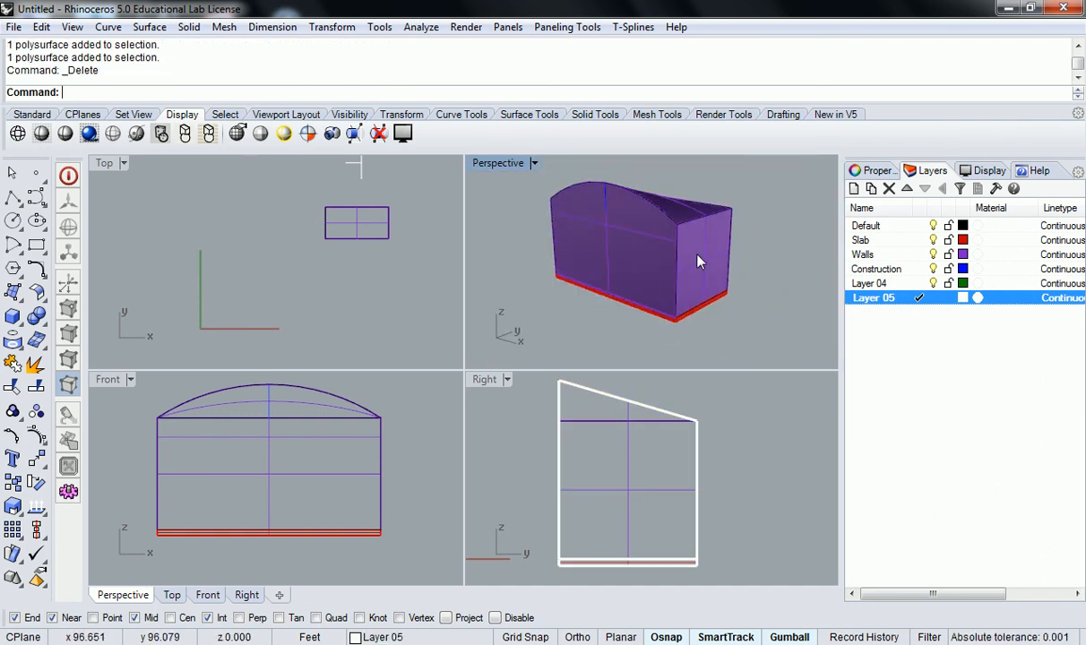
{"action": "left_click", "coordinate": [698, 312]}
{"action": "left_click", "coordinate": [782, 297]}
{"action": "left_click", "coordinate": [692, 243]}
{"action": "right_click_drag", "start_coordinate": [771, 229], "coordinate": [755, 262]}
{"action": "key", "text": "Escape"}
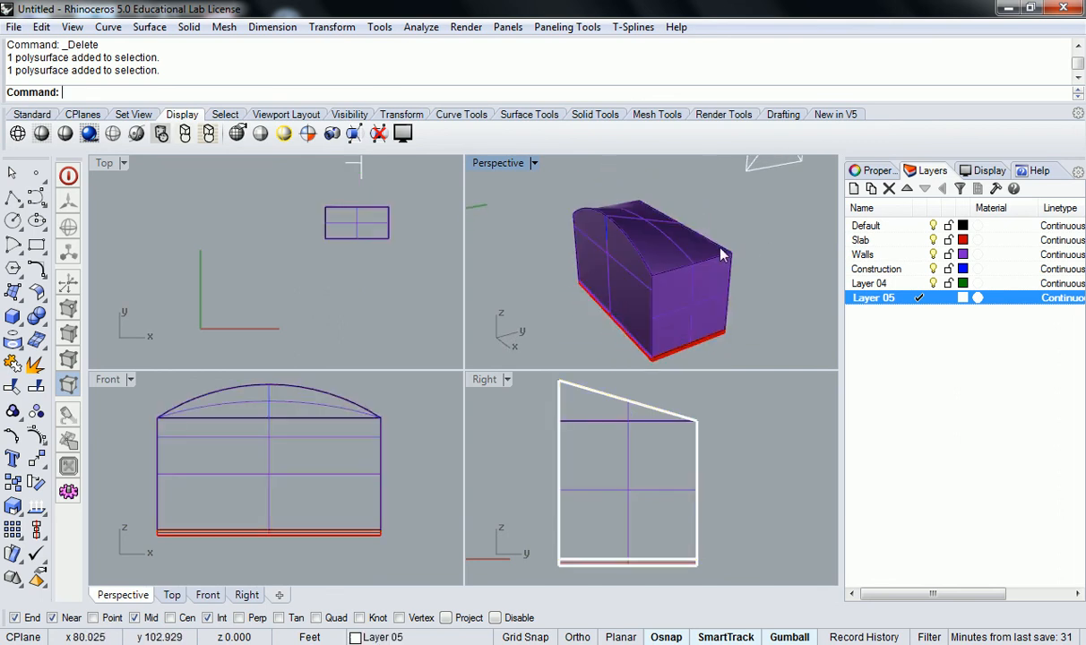
{"action": "left_click", "coordinate": [692, 306]}
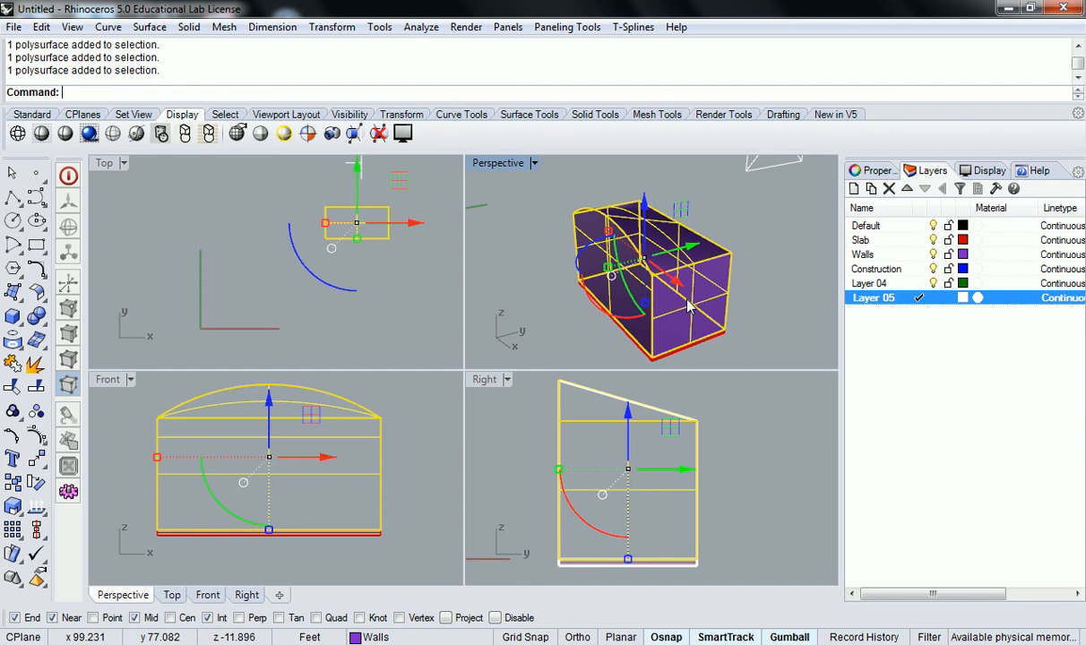
{"action": "left_click", "coordinate": [764, 491]}
{"action": "scroll", "coordinate": [717, 472], "scroll_direction": "up", "scroll_amount": 2}
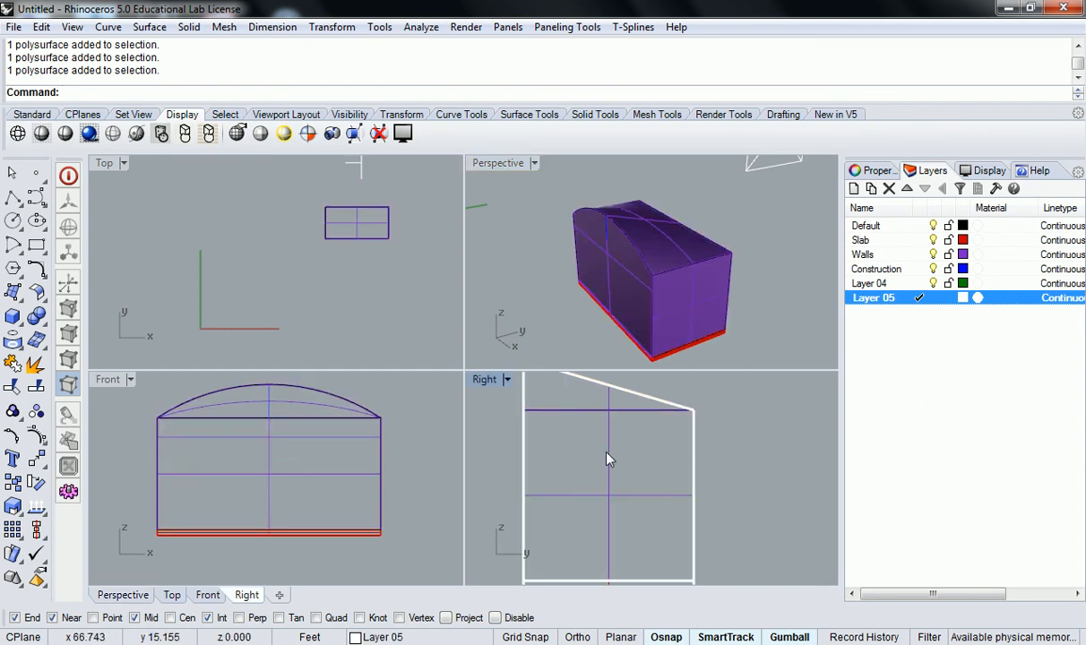
{"action": "scroll", "coordinate": [613, 457], "scroll_direction": "down", "scroll_amount": 2}
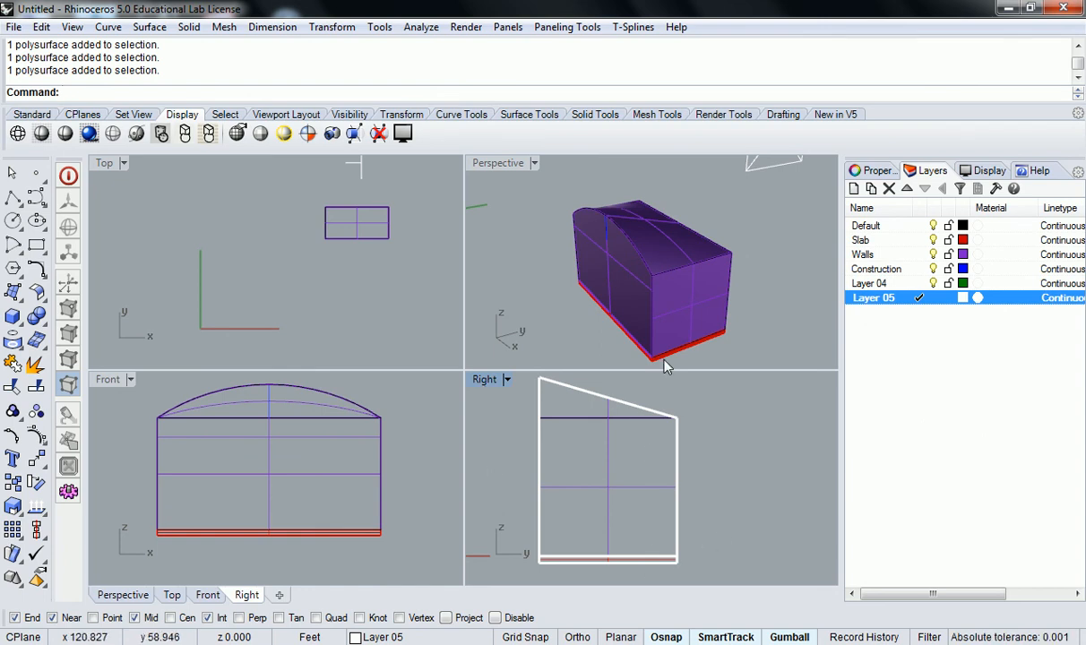
{"action": "left_click", "coordinate": [731, 337]}
{"action": "right_click_drag", "start_coordinate": [731, 337], "coordinate": [729, 337]}
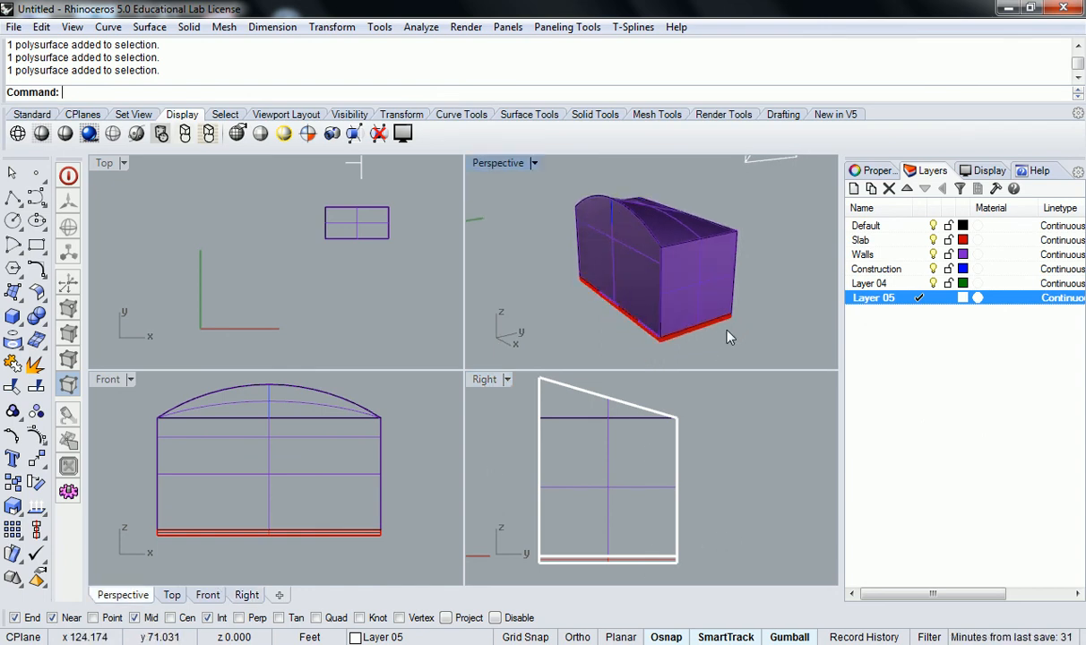